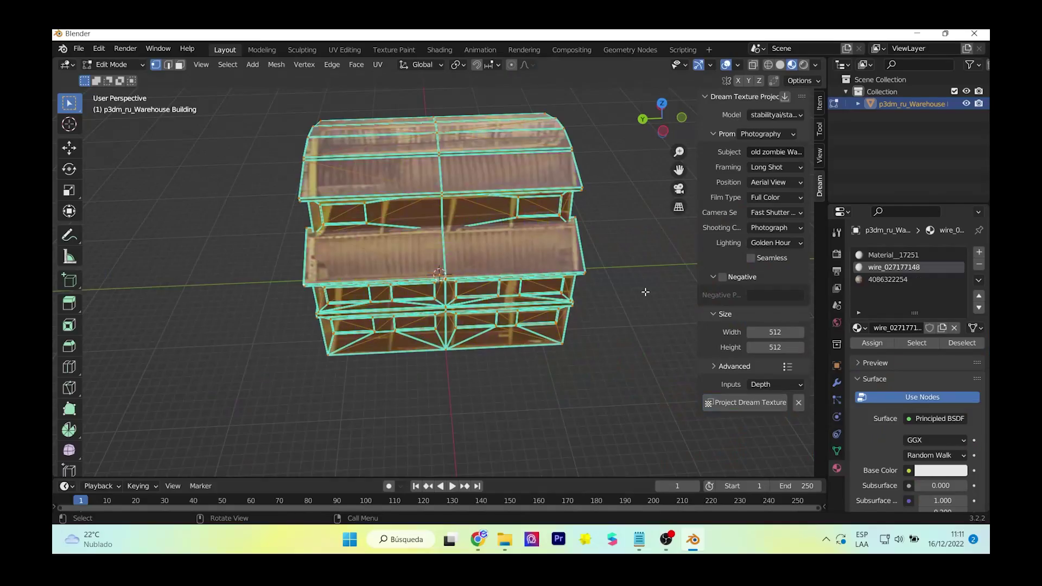
# Orbit the textured warehouse model to view its other sides
pyautogui.moveTo(646, 292); pyautogui.dragTo(393, 329, button='middle')
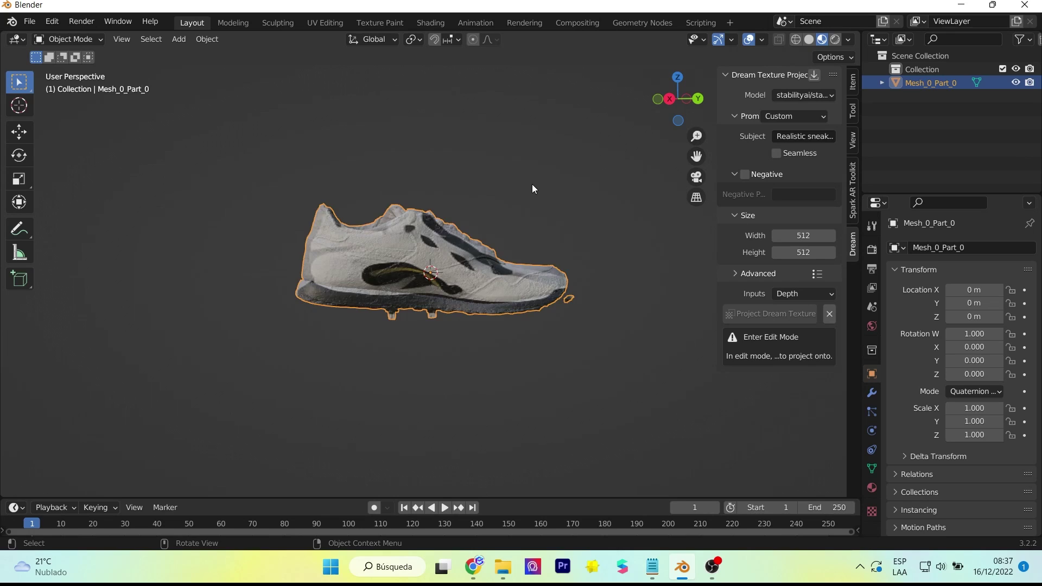
# Orbit around the scanned sneaker mesh to inspect it from another angle
pyautogui.moveTo(522, 162); pyautogui.dragTo(500, 171, button='middle')
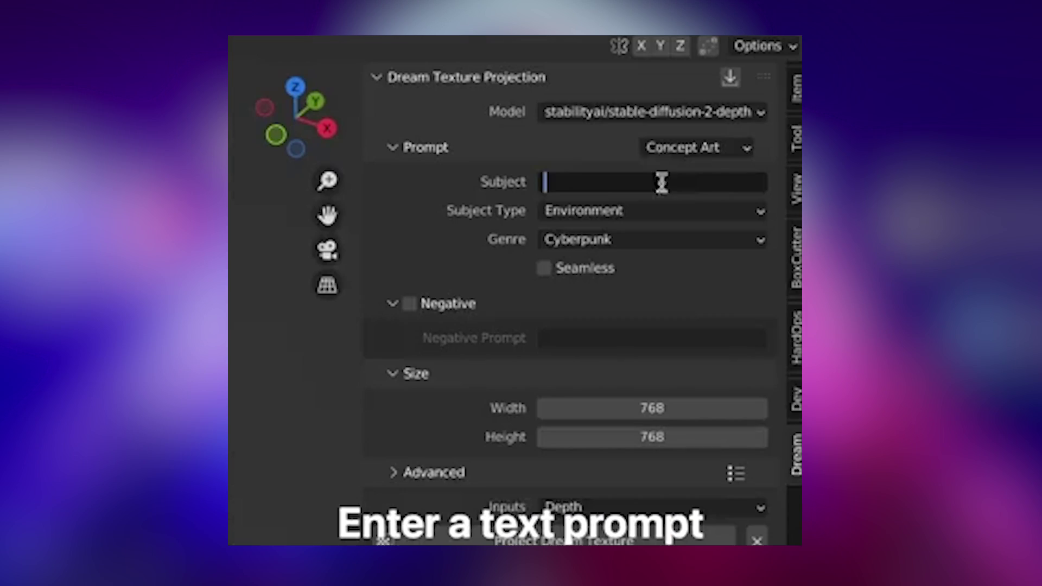
# Enter 'abandoned buildings, dark street' as the Dream Texture Projection subject prompt
pyautogui.write('abandoned build')
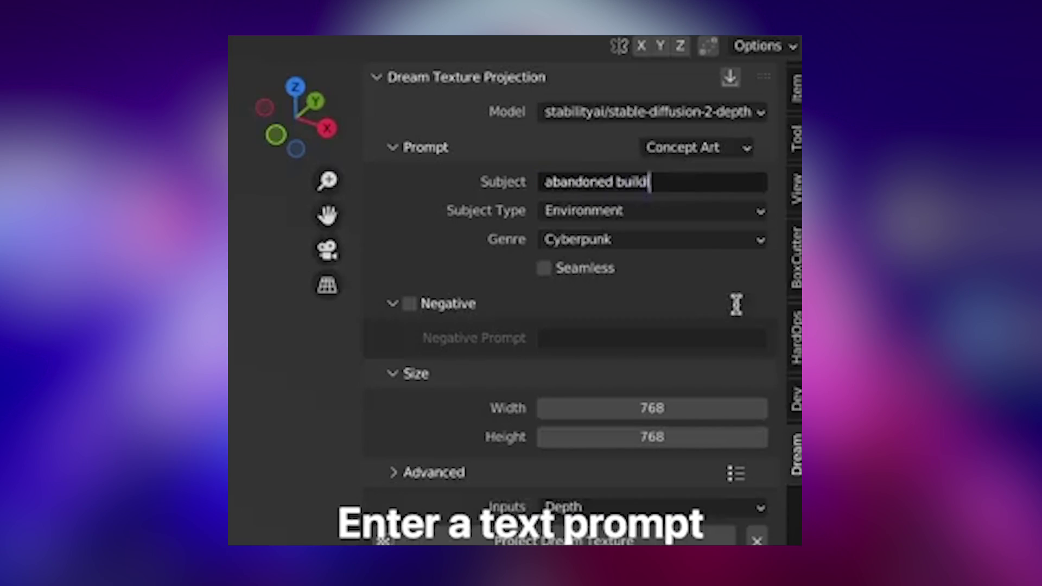
pyautogui.write('ings, dark street')
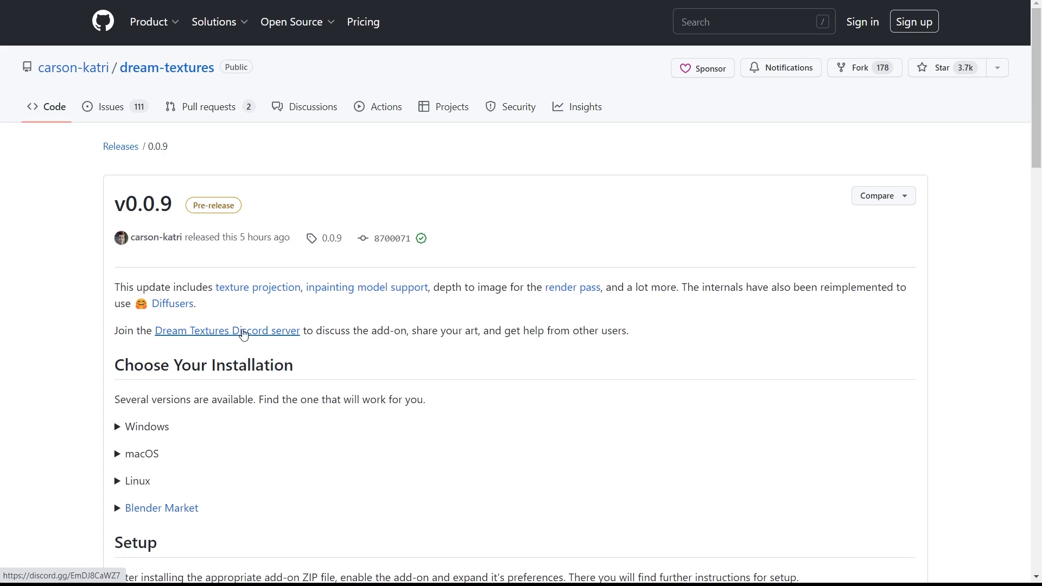
# Open the Dream Textures Blender Market page and browse the product listing
pyautogui.scroll(-1, 593, 337)
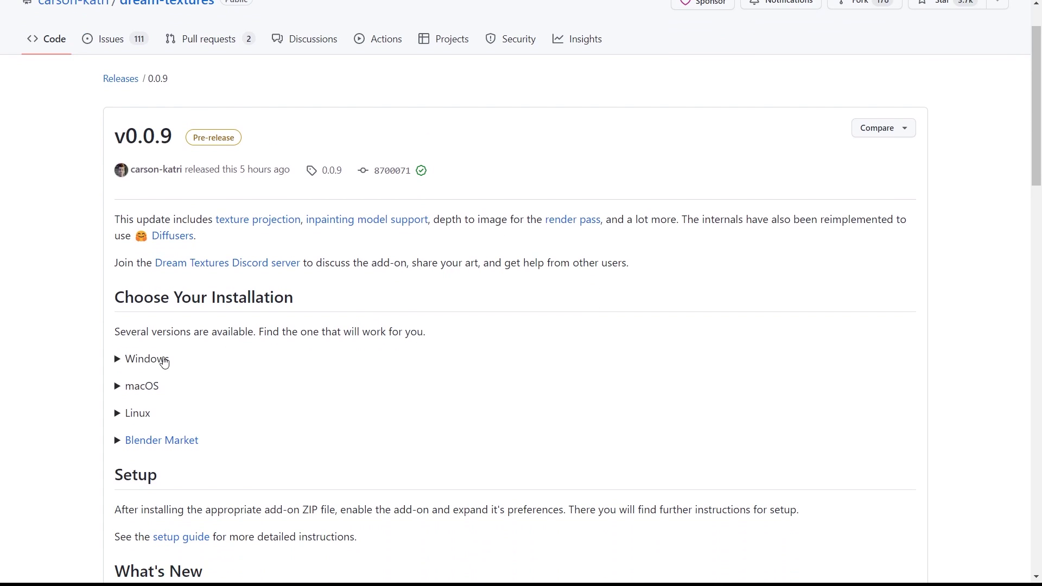
pyautogui.click(157, 444)
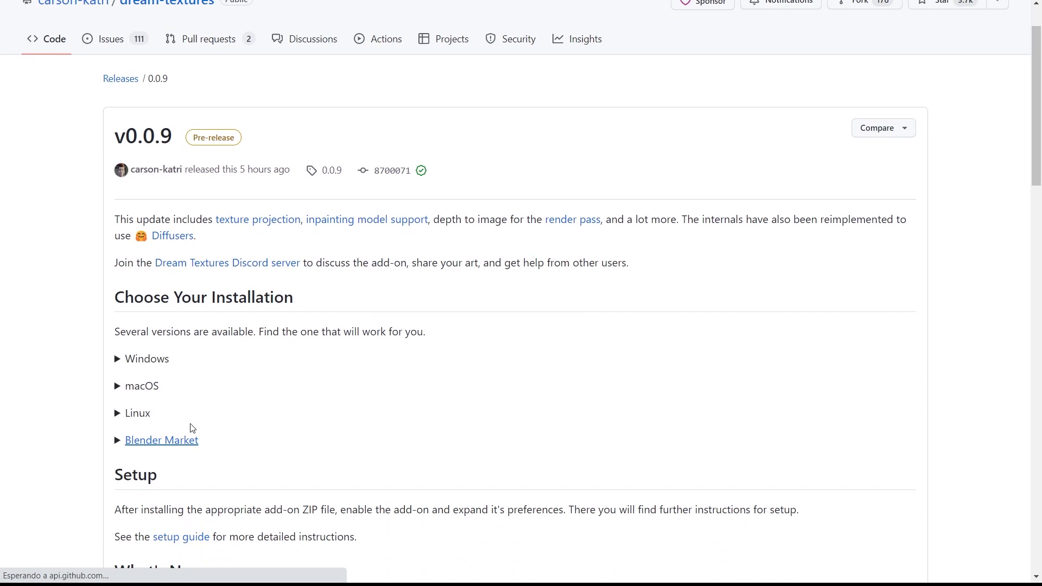
pyautogui.scroll(-1, 590, 291)
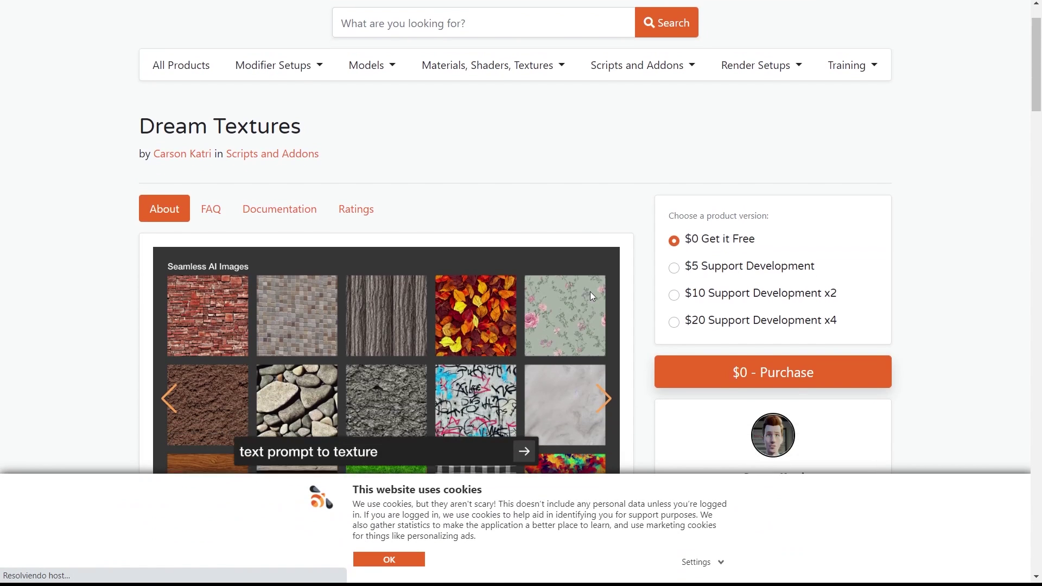
pyautogui.scroll(-1, 590, 292)
pyautogui.scroll(-1, 590, 292)
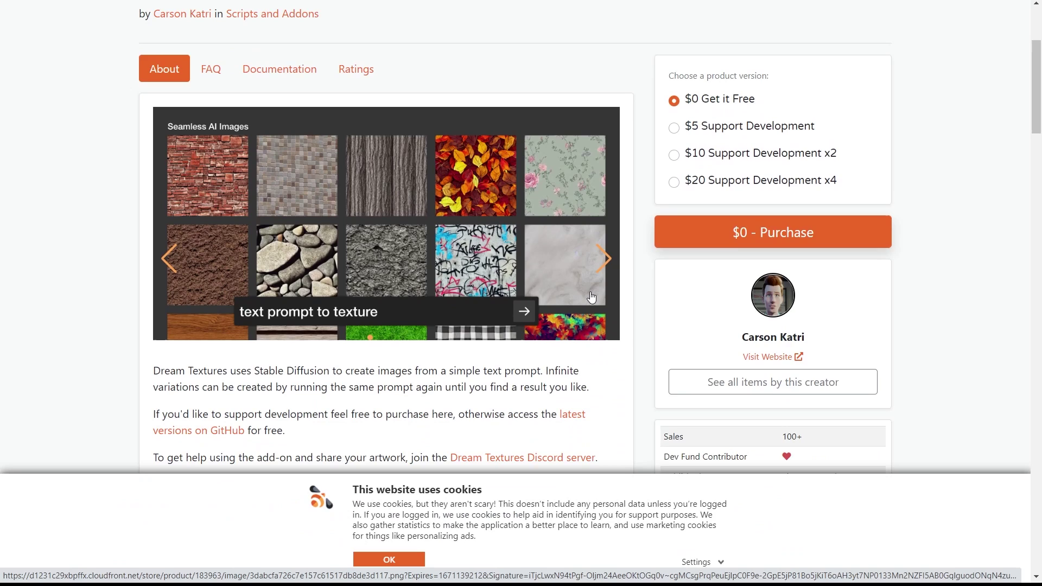
pyautogui.scroll(-2, 592, 296)
pyautogui.scroll(-2, 592, 296)
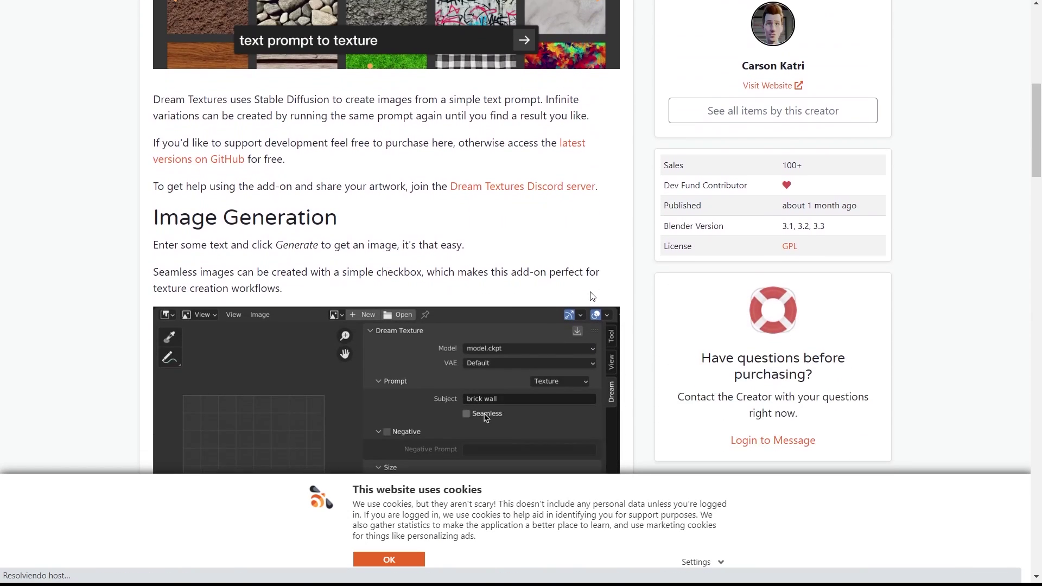
pyautogui.scroll(-2, 592, 296)
pyautogui.scroll(-4, 592, 295)
pyautogui.scroll(-4, 593, 296)
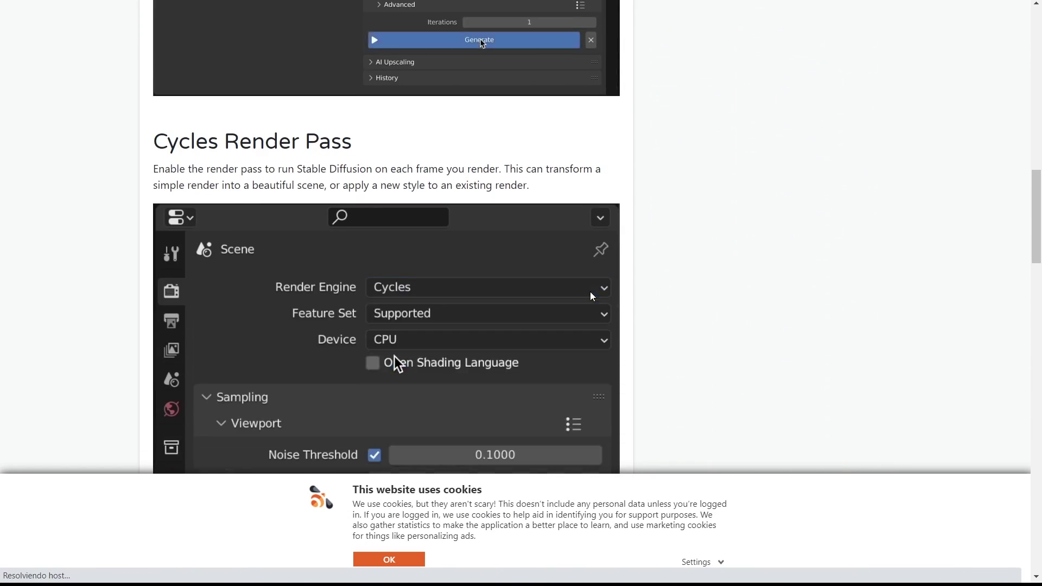
pyautogui.scroll(-4, 629, 272)
pyautogui.scroll(-1, 628, 272)
pyautogui.scroll(-1, 131, 164)
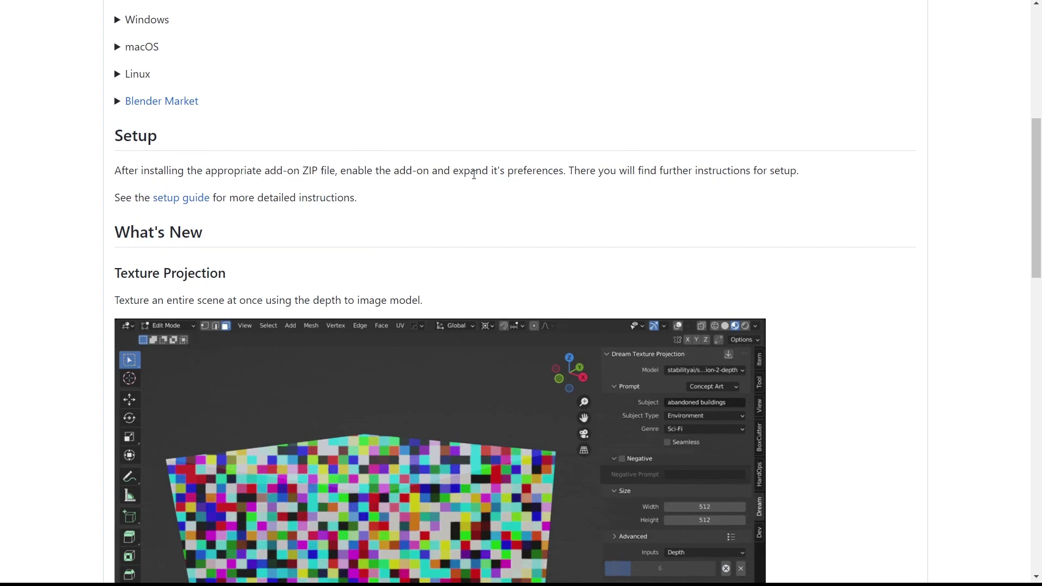
# Highlight the Setup section text that points to further setup instructions
pyautogui.moveTo(470, 171); pyautogui.dragTo(572, 174)
pyautogui.click(669, 171)
pyautogui.moveTo(763, 171); pyautogui.dragTo(796, 171)
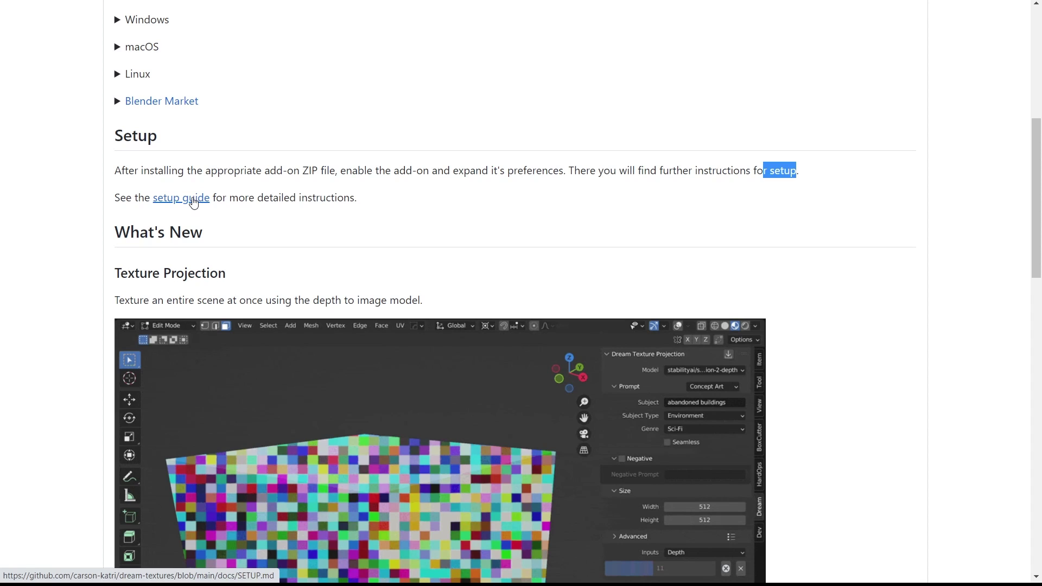
# Read through the Dream Textures setup guide
pyautogui.click(194, 203)
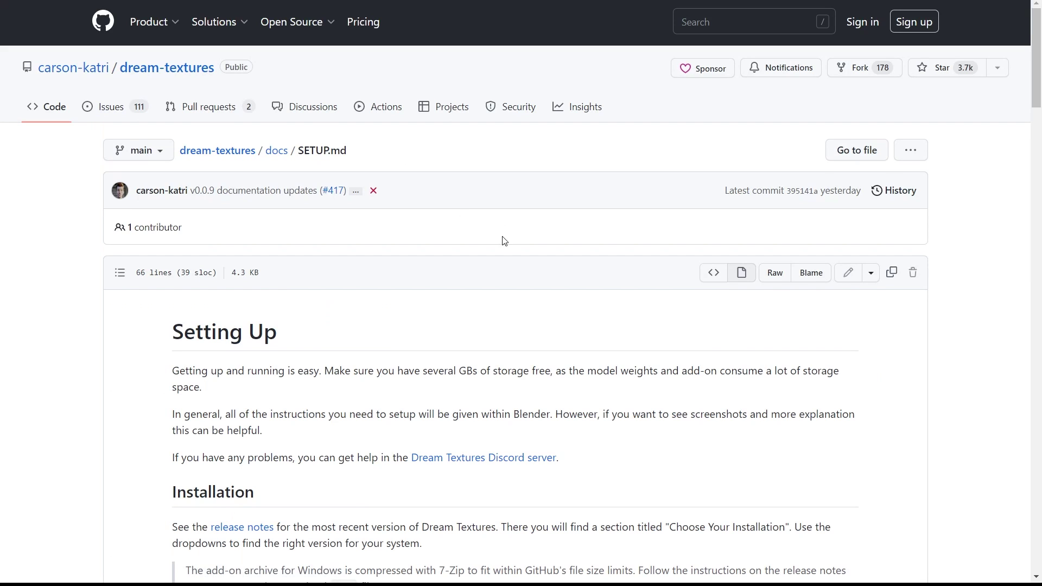
pyautogui.scroll(-2, 686, 235)
pyautogui.scroll(-2, 765, 230)
pyautogui.scroll(-2, 764, 231)
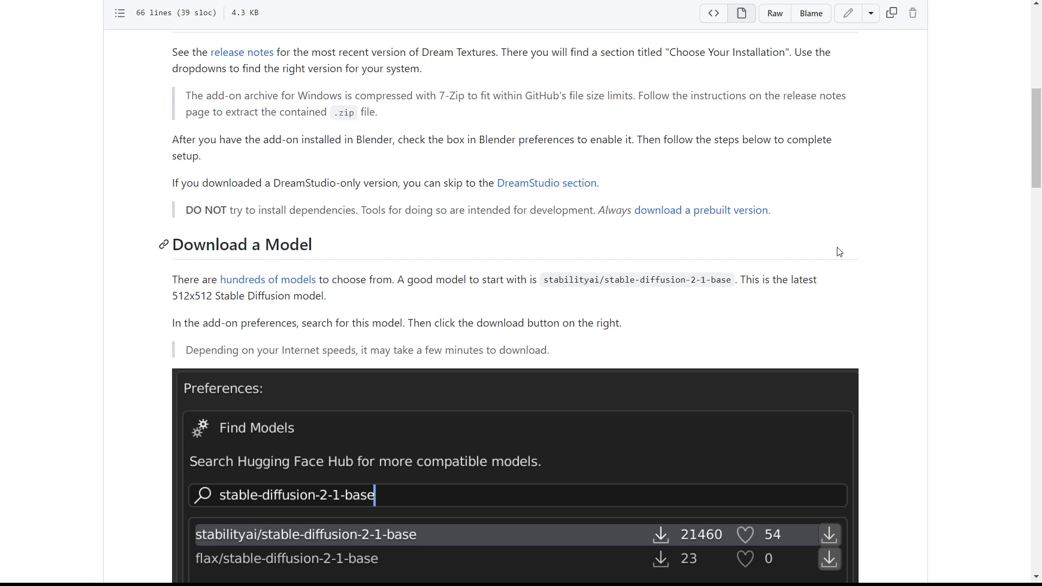
pyautogui.scroll(-2, 839, 252)
pyautogui.scroll(-5, 840, 251)
pyautogui.scroll(-2, 839, 252)
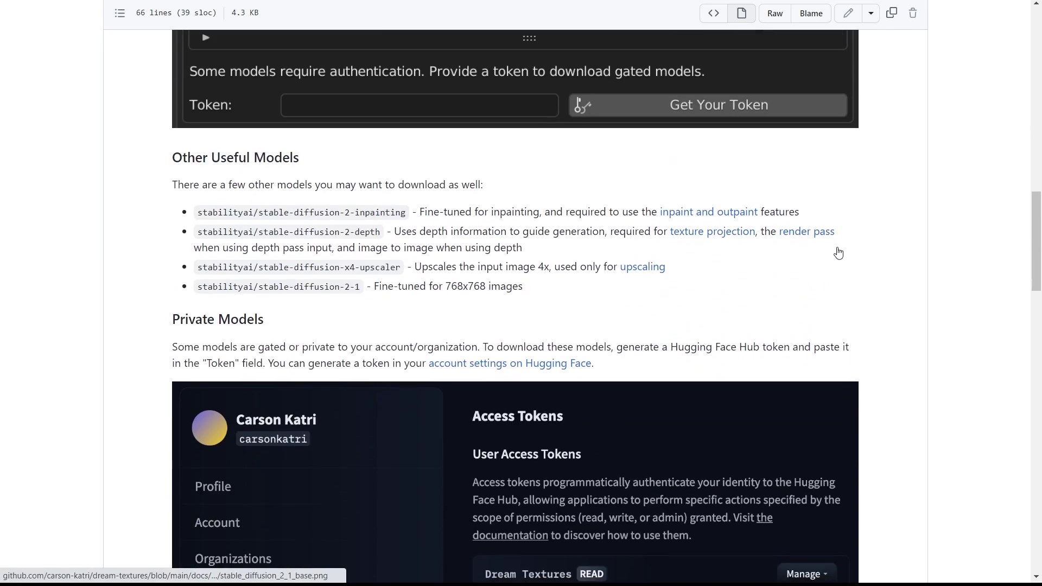
pyautogui.scroll(-2, 840, 251)
# Download the Windows CUDA archive from the v0.0.9 release's Windows options
pyautogui.hotkey('alt', 'Left')
pyautogui.click(222, 279)
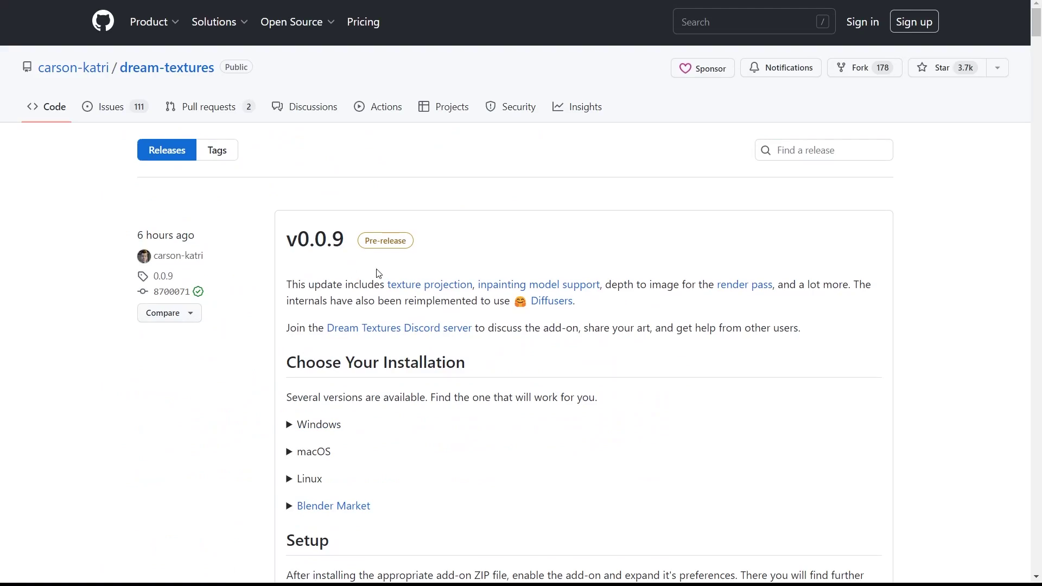
pyautogui.scroll(-2, 579, 316)
pyautogui.click(314, 292)
pyautogui.scroll(-1, 722, 282)
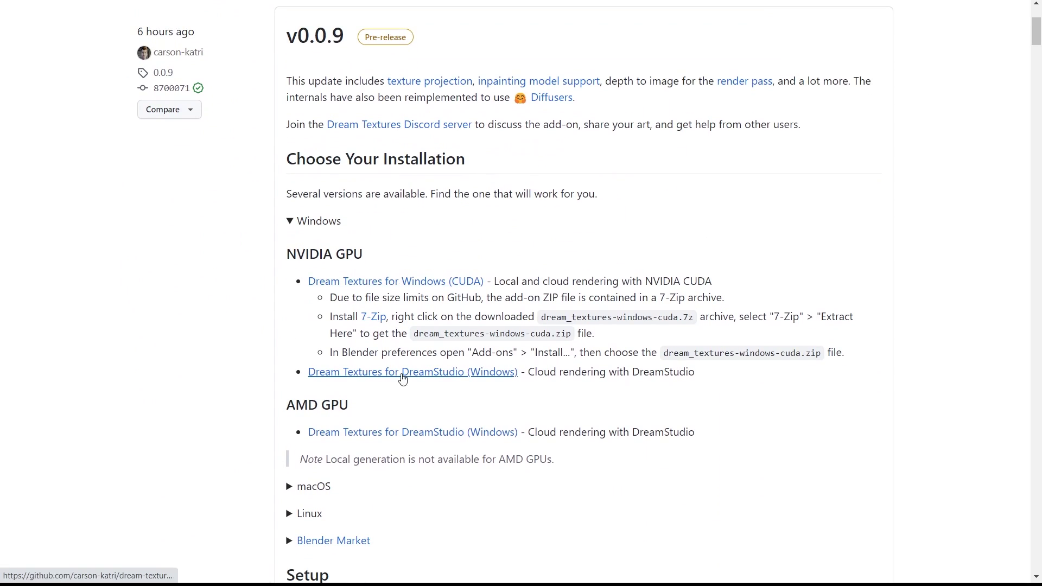
pyautogui.click(416, 283)
# Return to the setup guide and scroll through its instructions
pyautogui.scroll(-5, 767, 249)
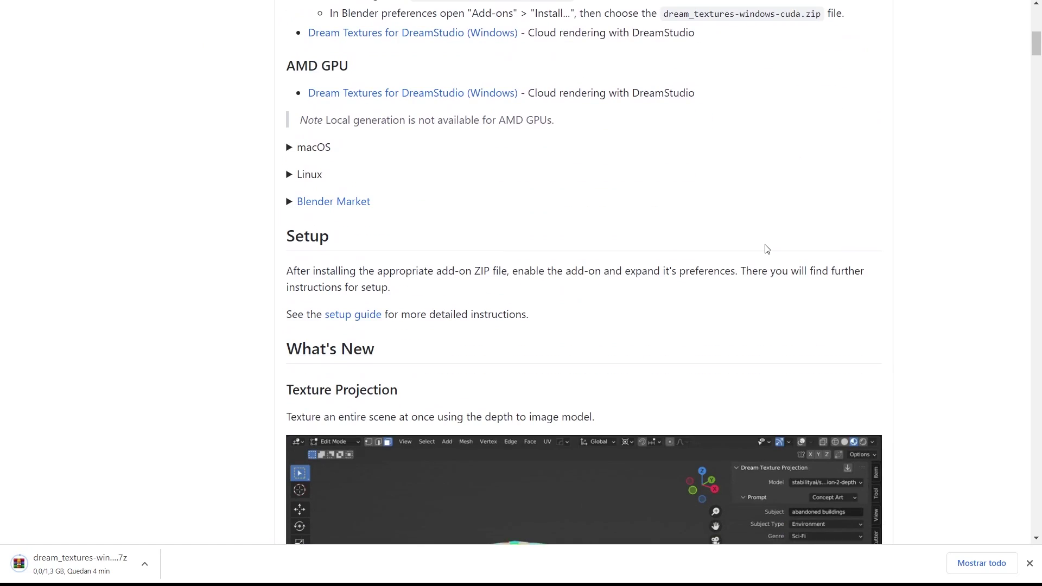
pyautogui.scroll(-2, 426, 168)
pyautogui.scroll(-2, 921, 202)
pyautogui.scroll(-2, 922, 204)
pyautogui.scroll(-8, 921, 204)
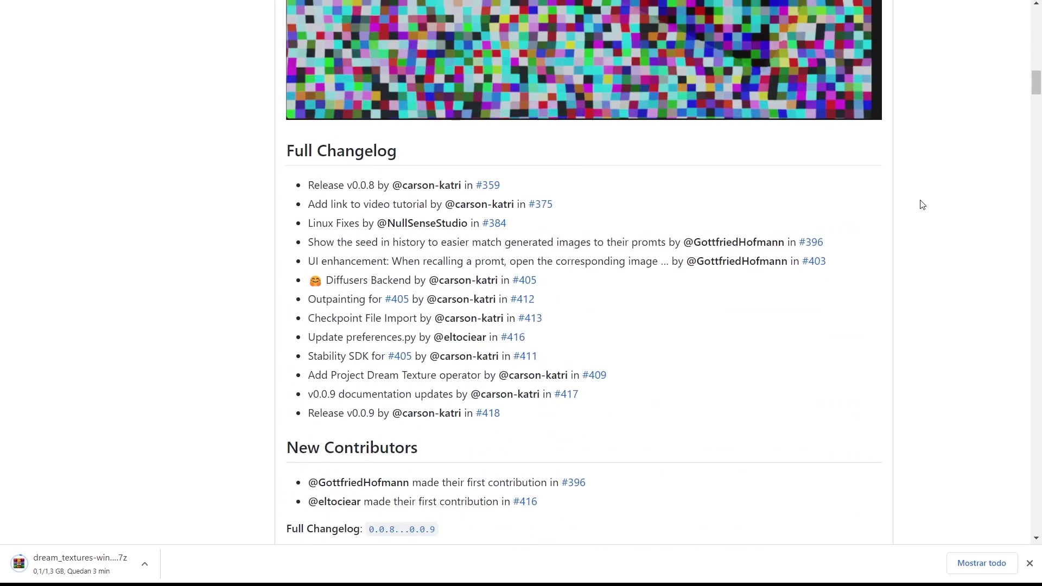
pyautogui.scroll(10, 402, 180)
pyautogui.click(380, 178)
pyautogui.scroll(-3, 621, 247)
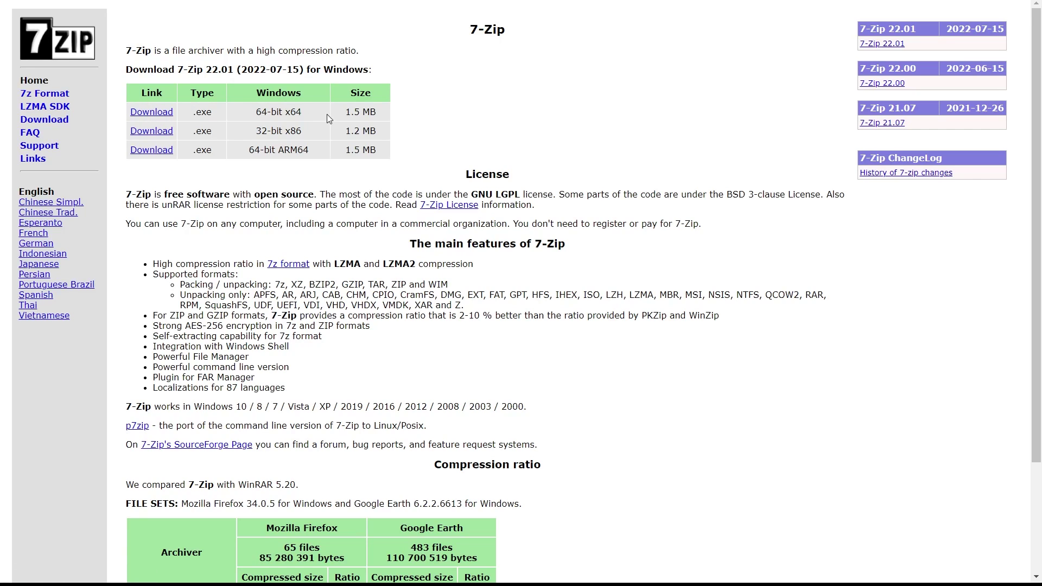
# Download the 64-bit 7-Zip 22.01 installer and install it to D:\Program Files\7-Zip\
pyautogui.click(152, 112)
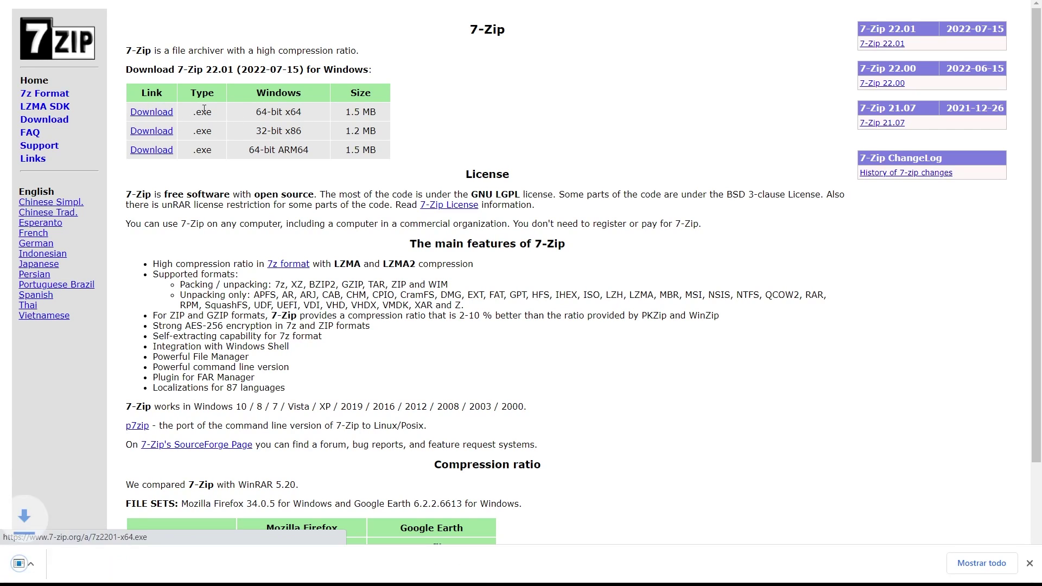
pyautogui.click(76, 566)
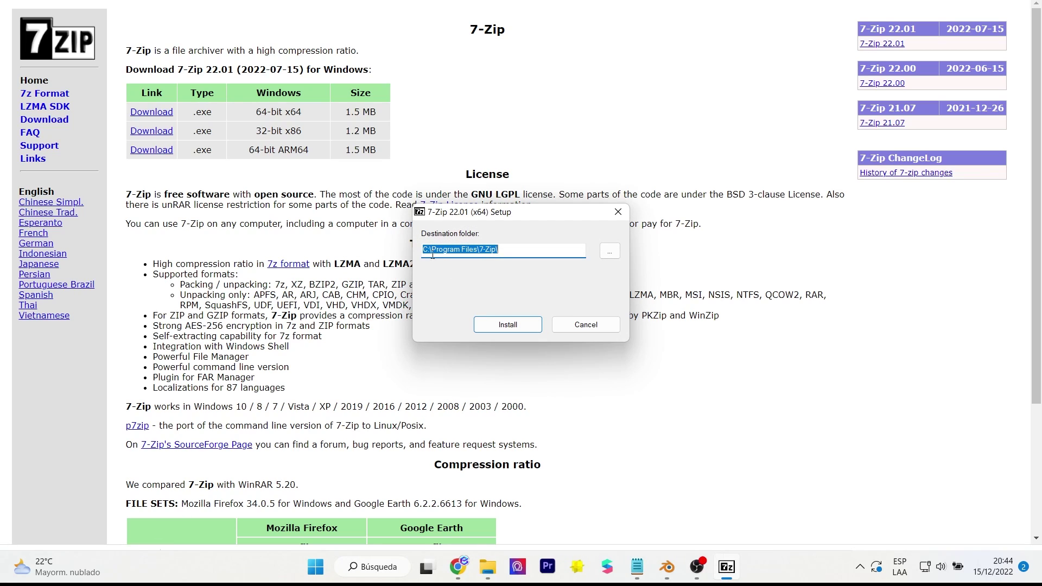
pyautogui.click(426, 250)
pyautogui.press('BackSpace')
pyautogui.write('D')
pyautogui.click(510, 322)
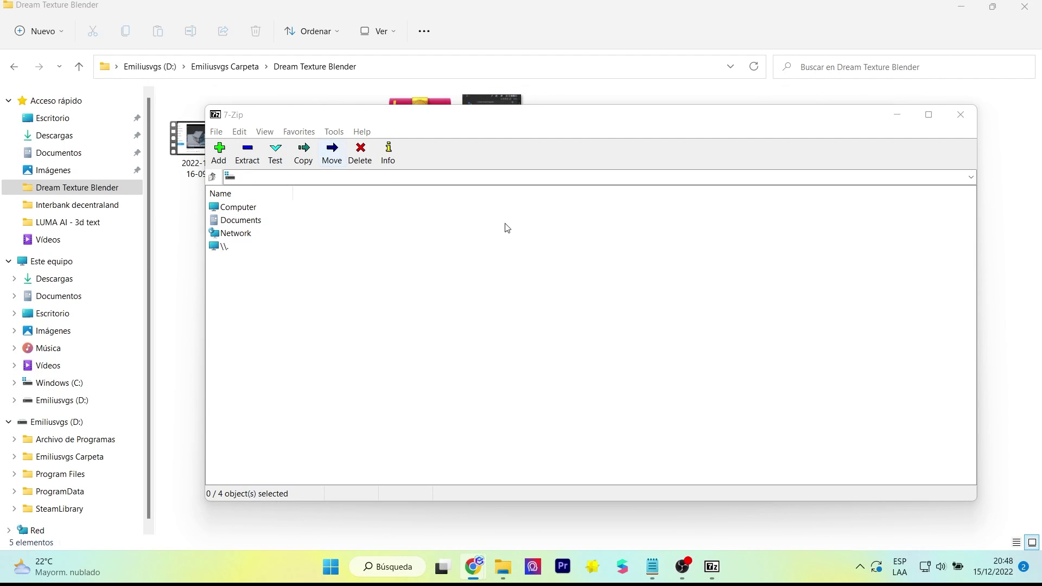
# Extract dream_textures-windows-cuda.7z into the Dream Texture Blender folder with 7-Zip
pyautogui.click(250, 177)
pyautogui.write('D:\\Emiliusvgs Carpeta\\Dream Texture Blender')
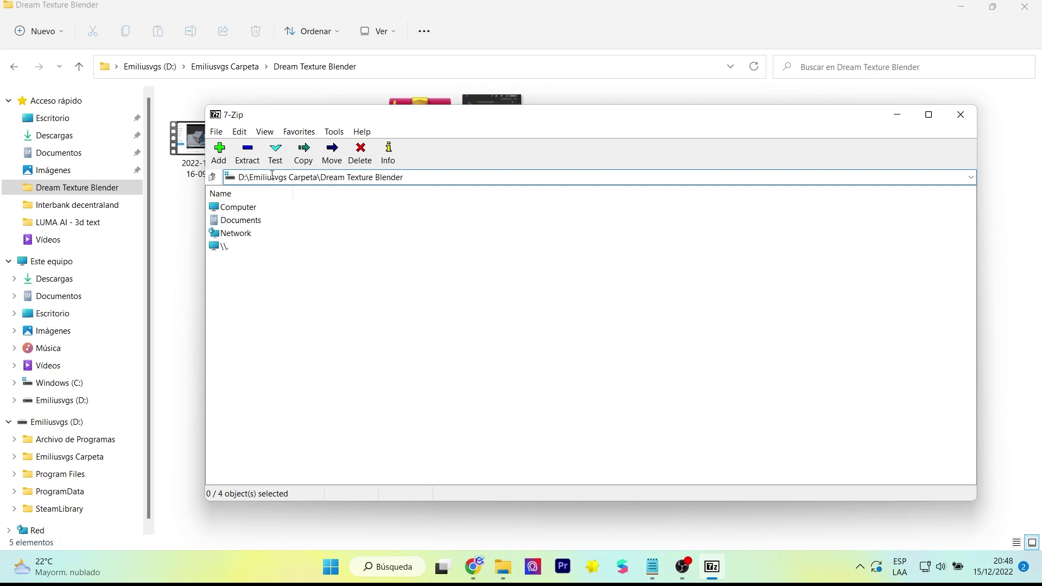
pyautogui.press('Return')
pyautogui.click(269, 249)
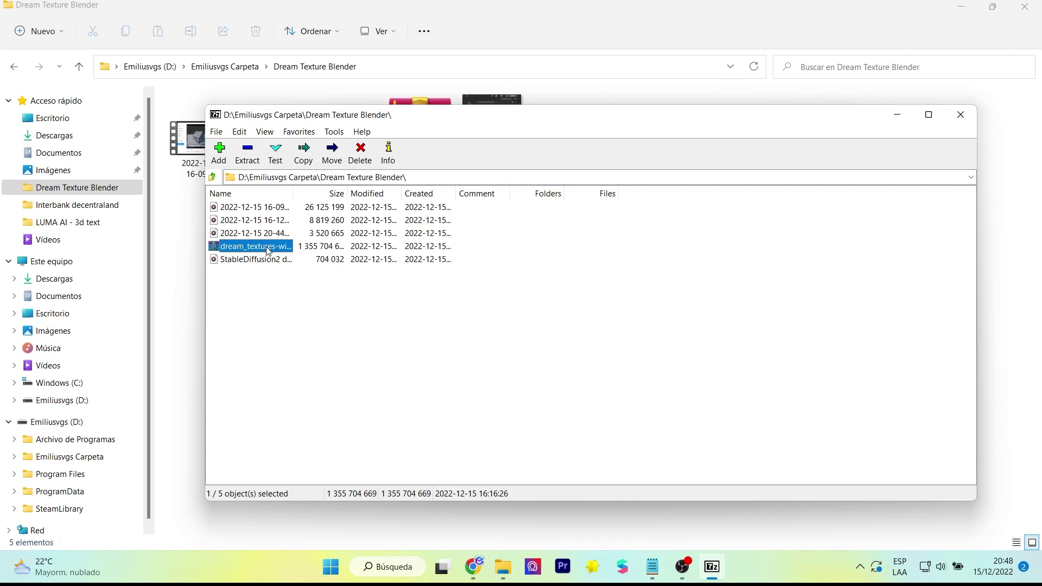
pyautogui.click(248, 154)
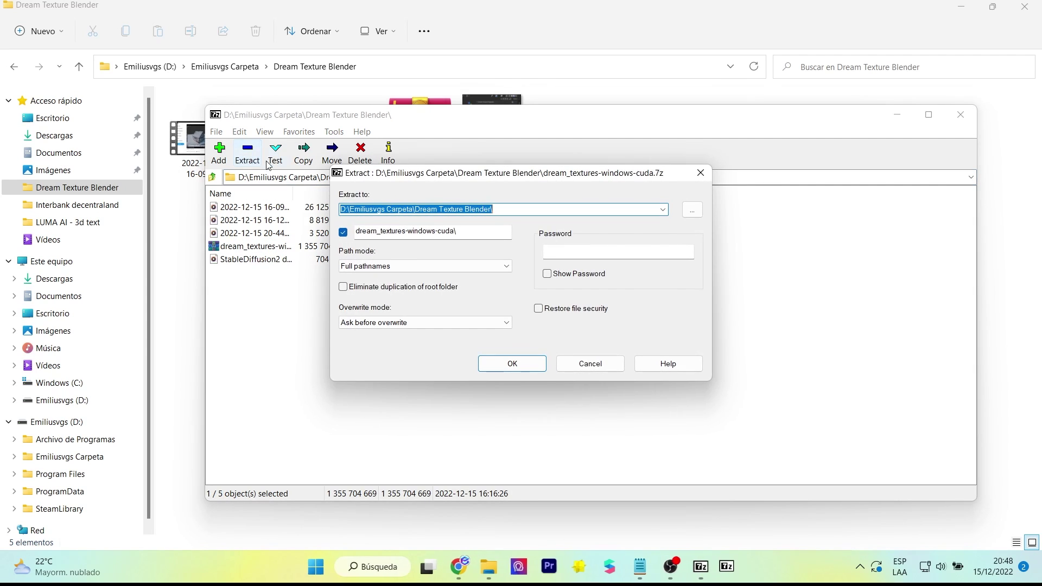
pyautogui.click(508, 368)
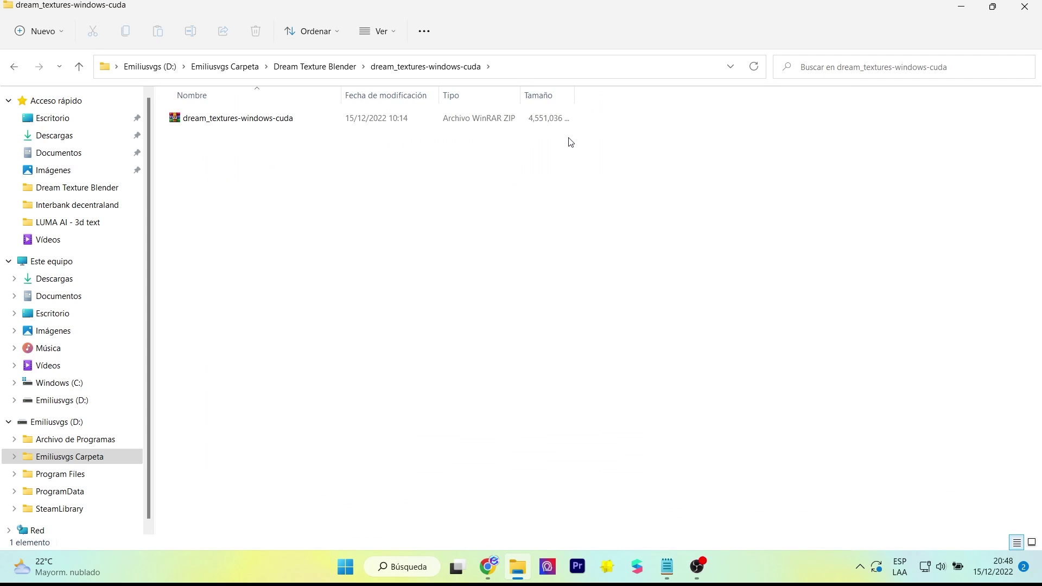
pyautogui.click(253, 119)
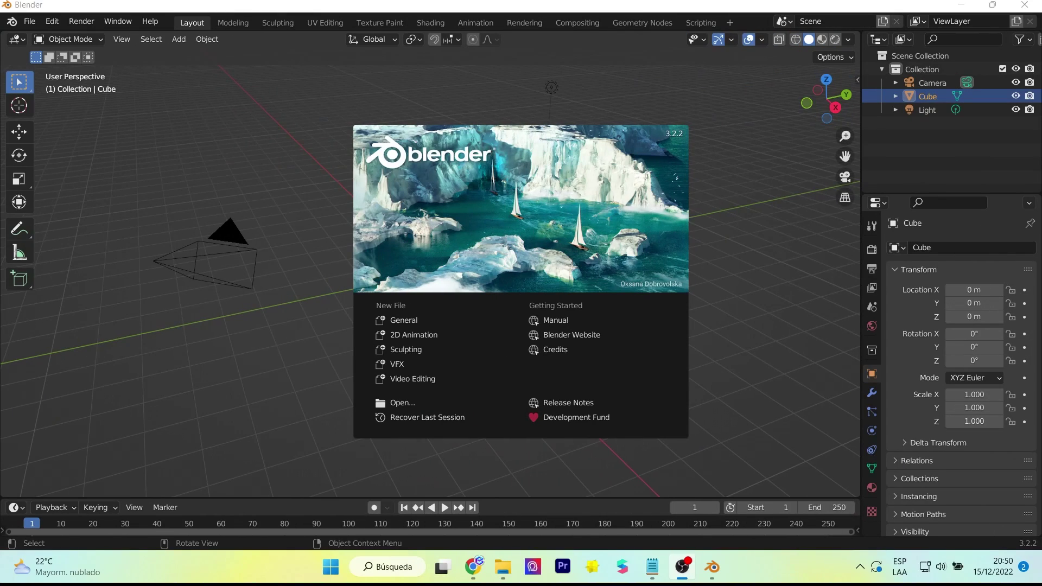
# Delete the default cube and install dream_textures-windows-cuda.zip as a Blender add-on
pyautogui.click(301, 103)
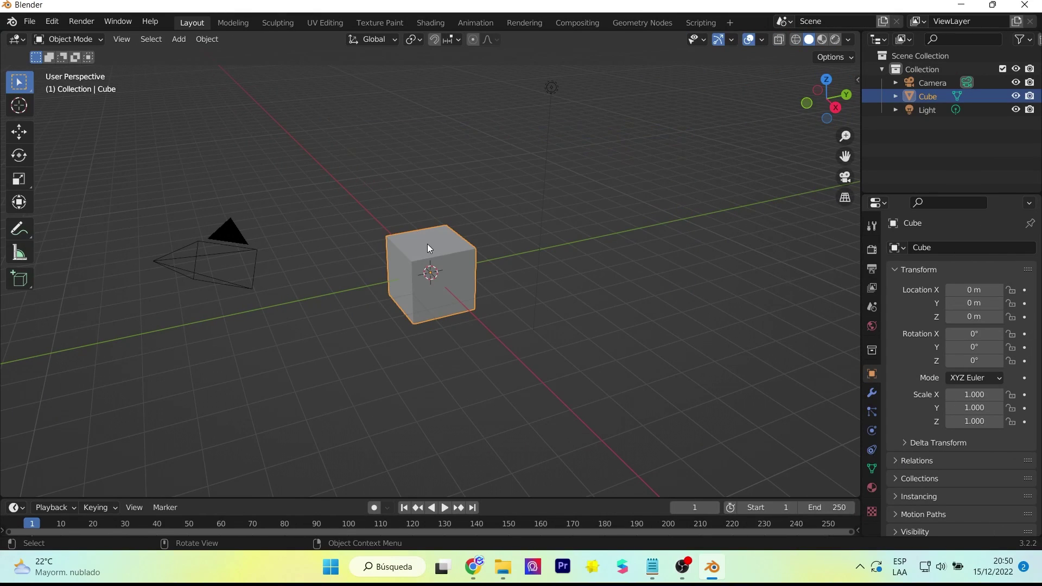
pyautogui.press('Delete')
pyautogui.click(52, 20)
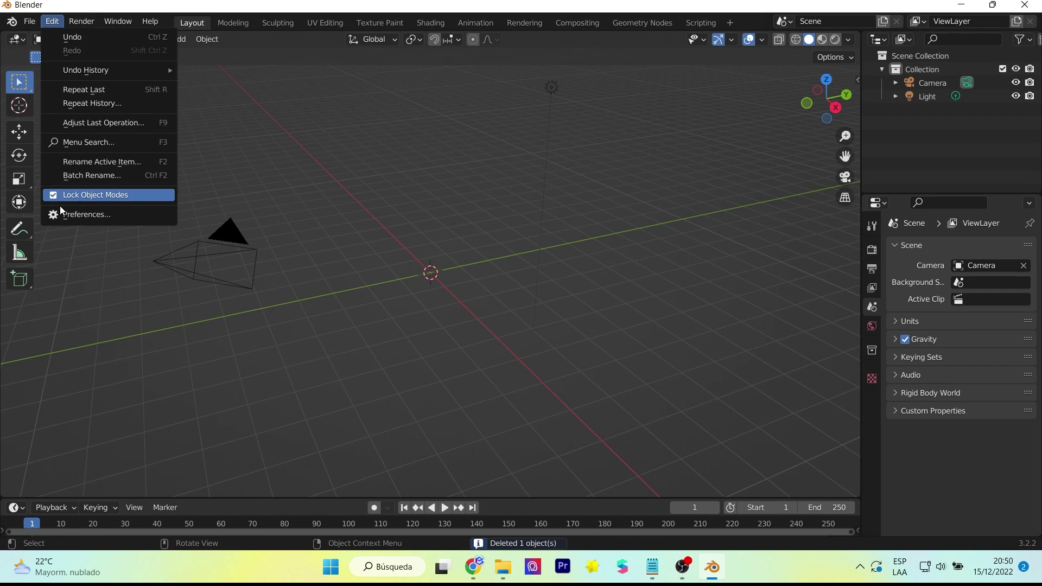
pyautogui.click(69, 216)
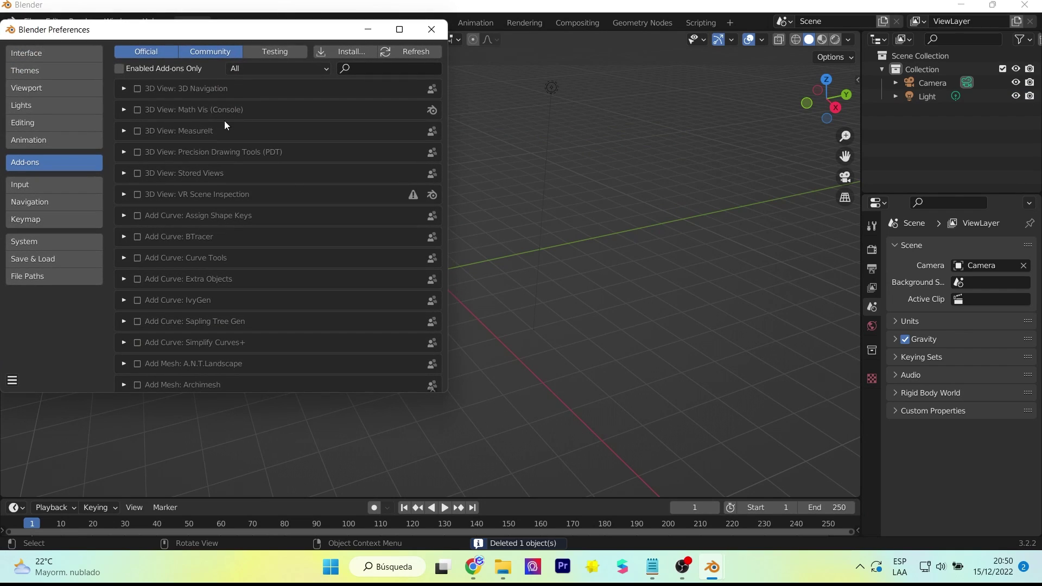
pyautogui.click(333, 50)
pyautogui.click(270, 66)
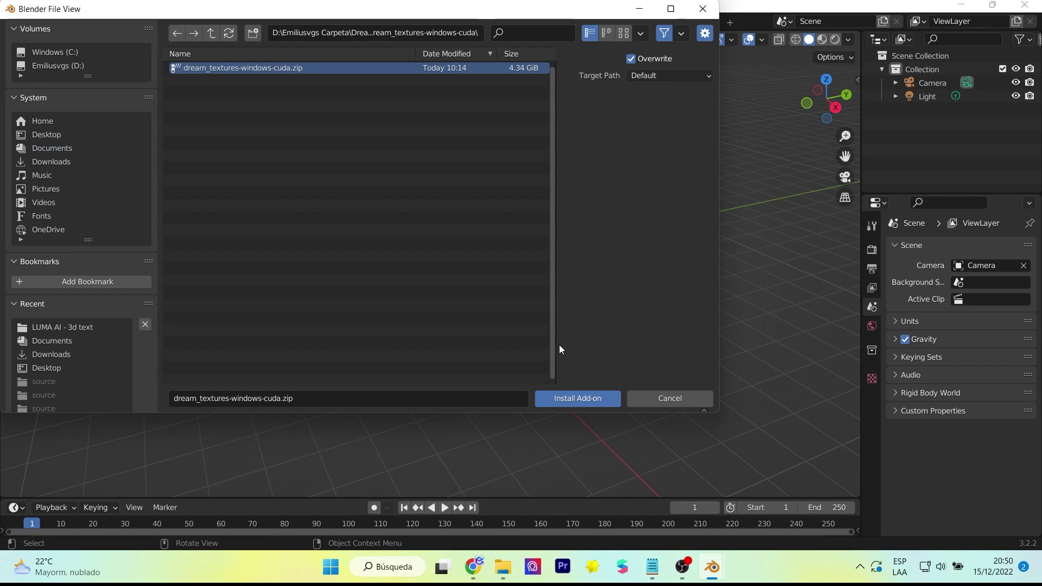
pyautogui.click(590, 399)
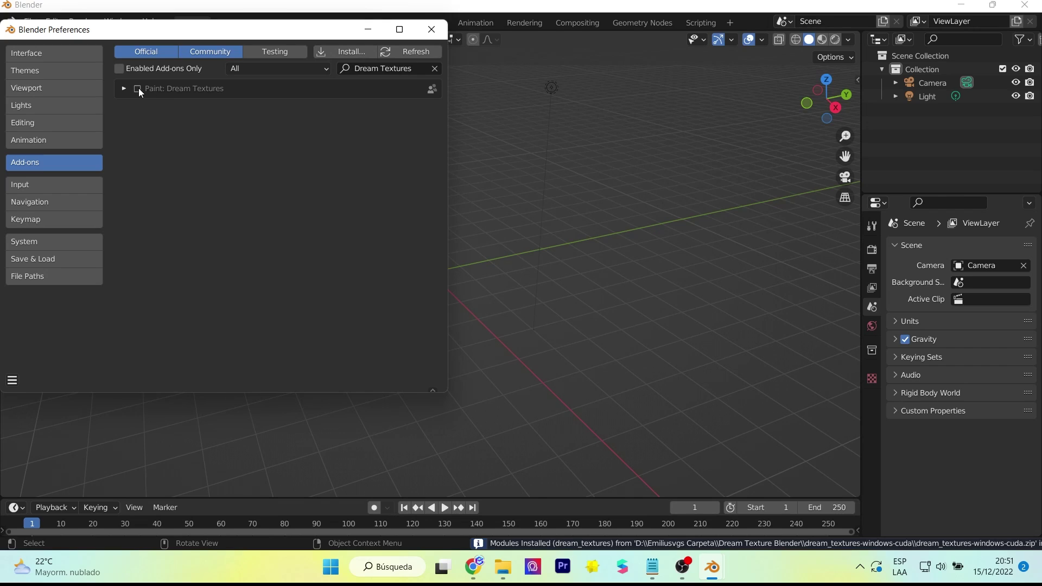
# Enable Paint: Dream Textures and download the Stable Diffusion v2.1 model
pyautogui.click(138, 88)
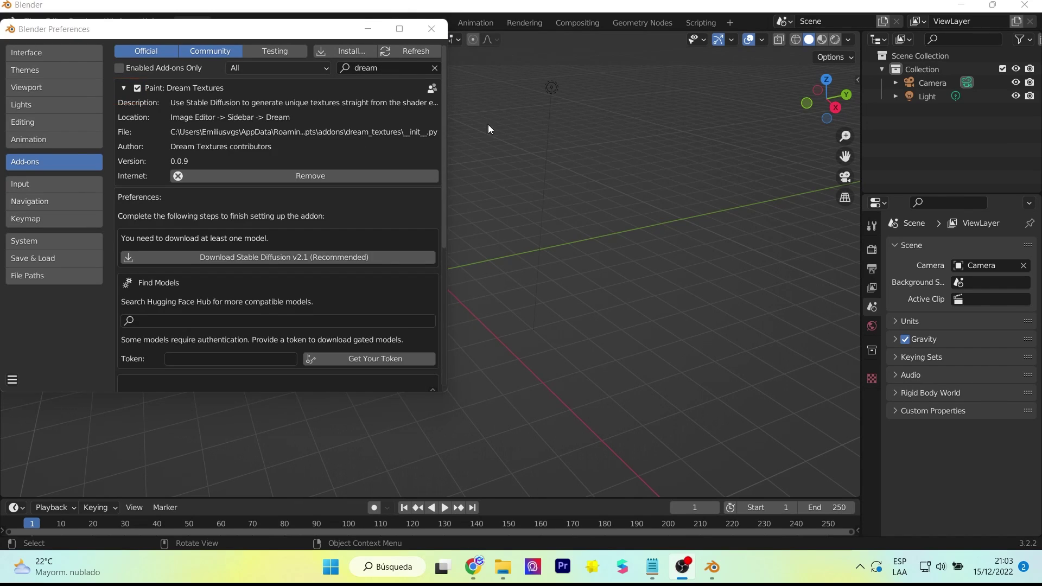
pyautogui.moveTo(446, 392); pyautogui.dragTo(706, 477)
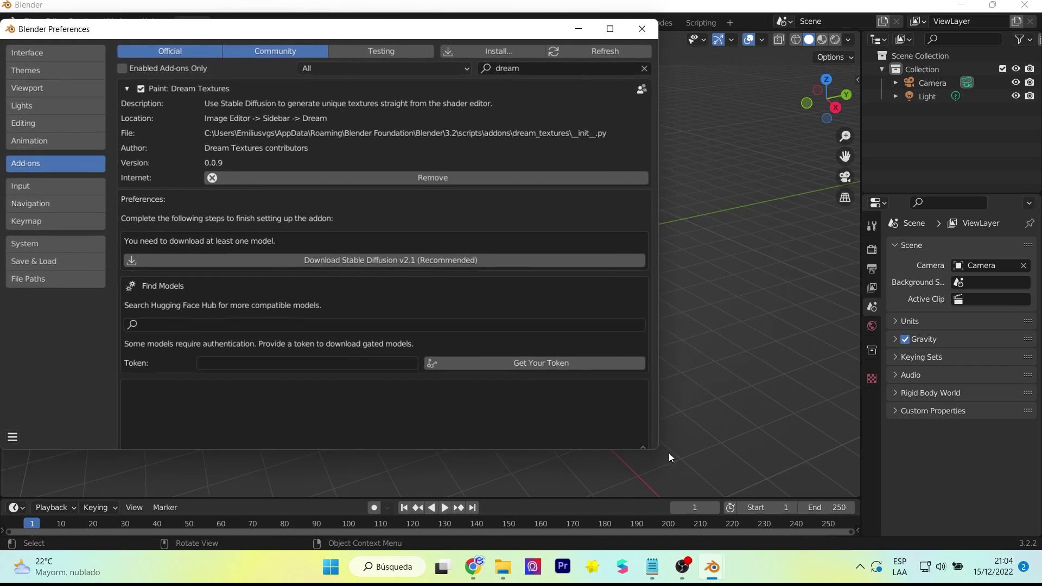
pyautogui.click(229, 320)
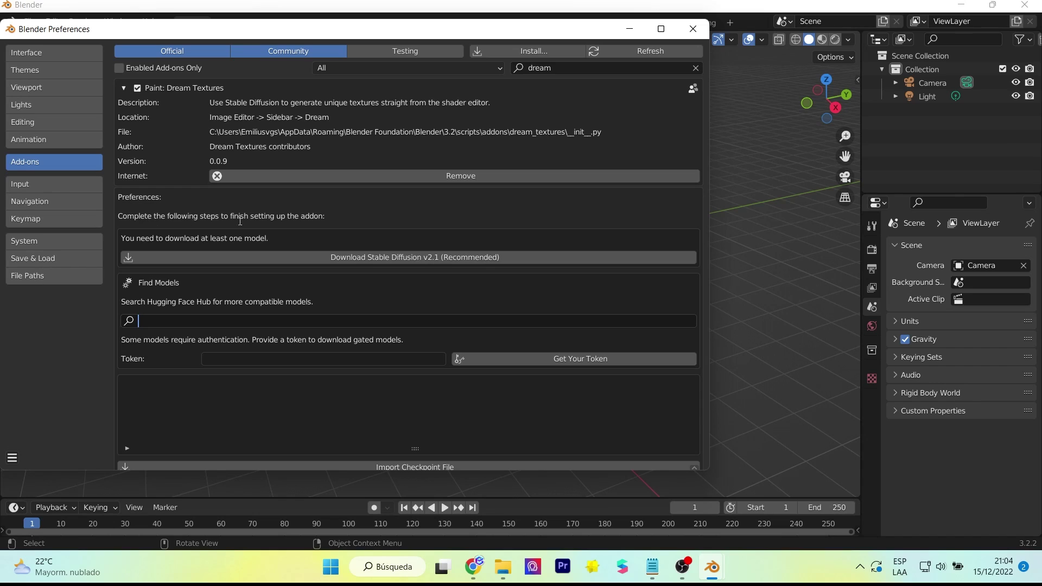
pyautogui.click(438, 251)
pyautogui.click(430, 259)
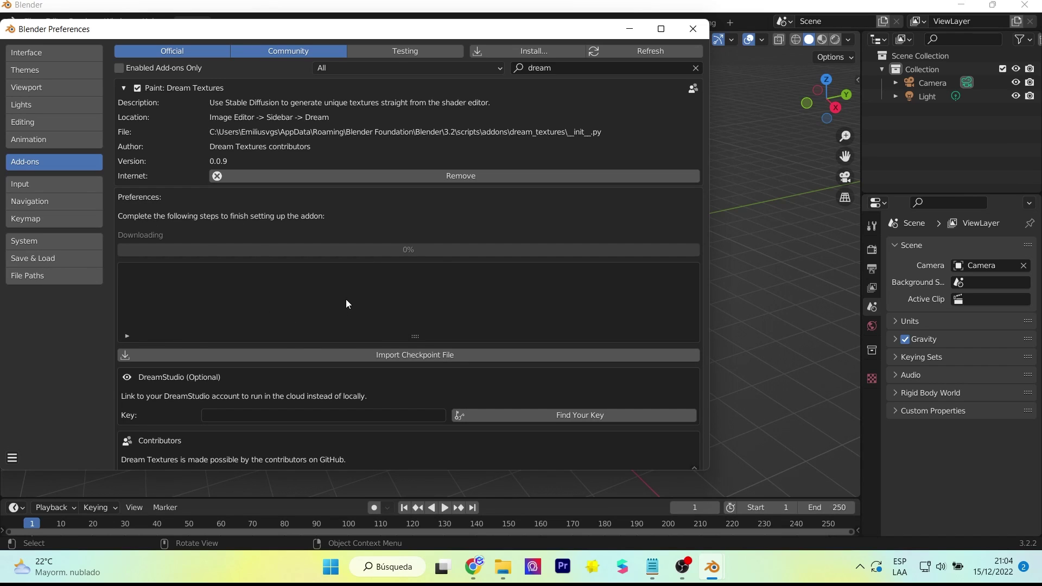
# Search Hugging Face models in the add-on preferences for 'diffusion'
pyautogui.scroll(-1, 347, 300)
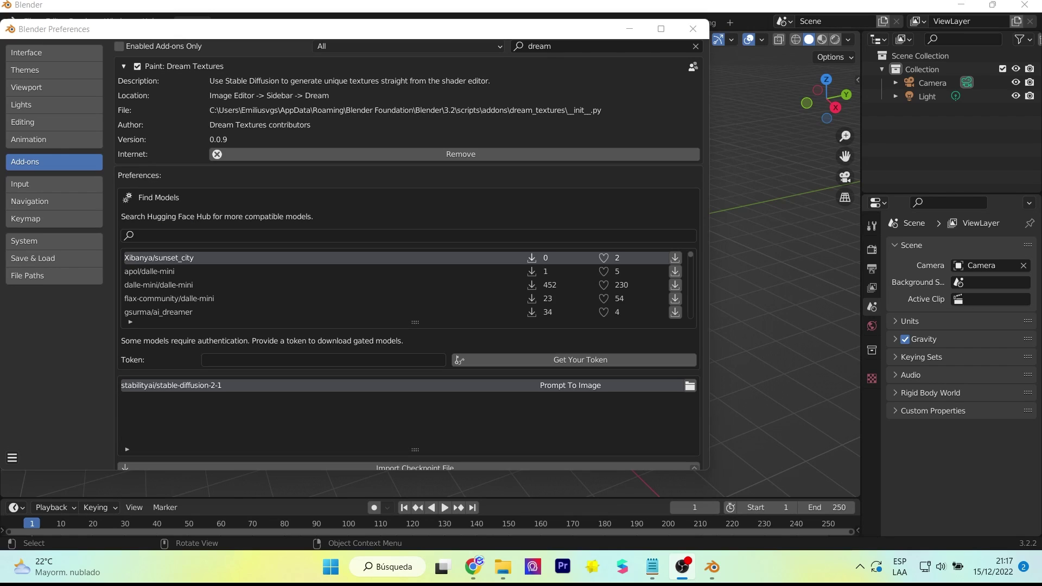
pyautogui.scroll(-3, 268, 283)
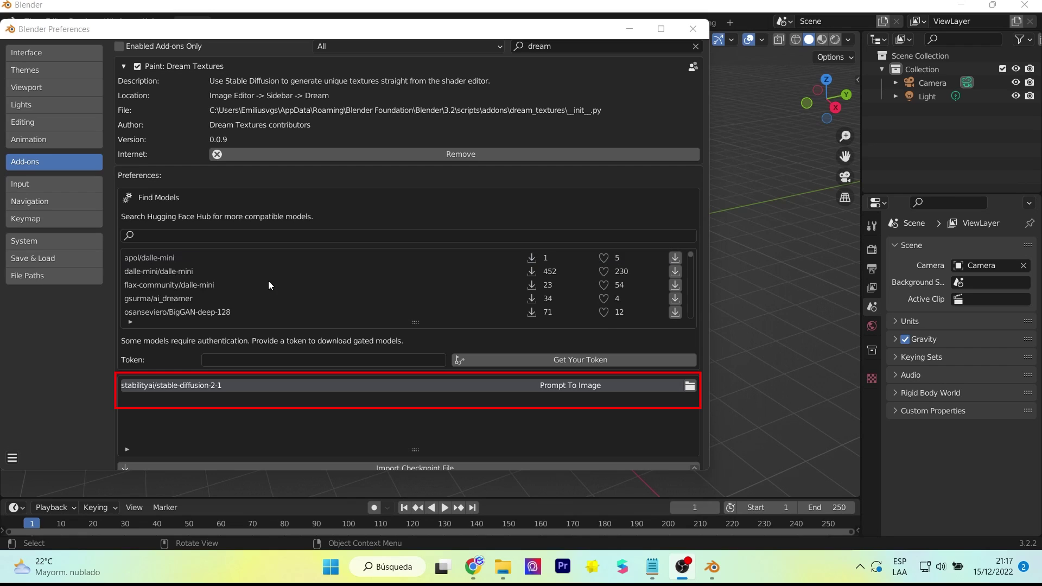
pyautogui.scroll(-3, 266, 282)
pyautogui.scroll(-2, 266, 282)
pyautogui.scroll(-2, 264, 282)
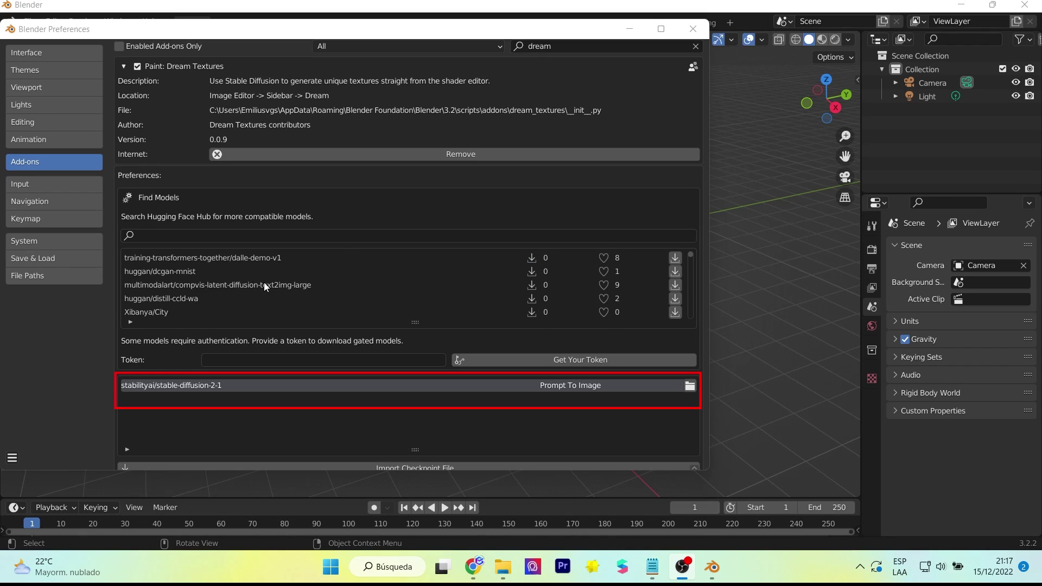
pyautogui.scroll(-1, 264, 283)
pyautogui.scroll(-1, 211, 302)
pyautogui.scroll(-1, 208, 302)
pyautogui.scroll(-2, 208, 302)
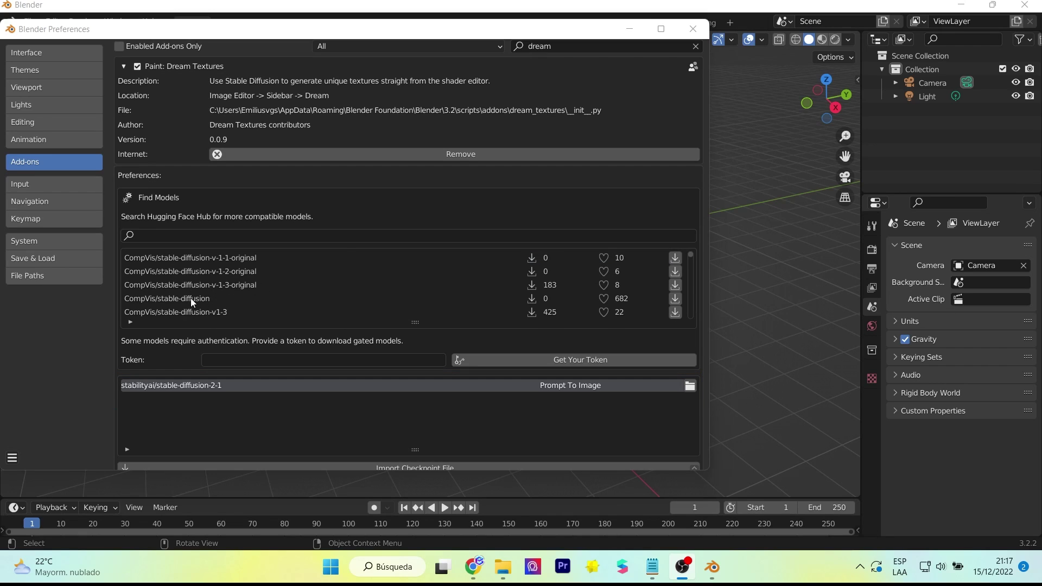
pyautogui.scroll(-1, 248, 304)
pyautogui.scroll(-2, 243, 301)
pyautogui.click(244, 235)
pyautogui.write('diffu')
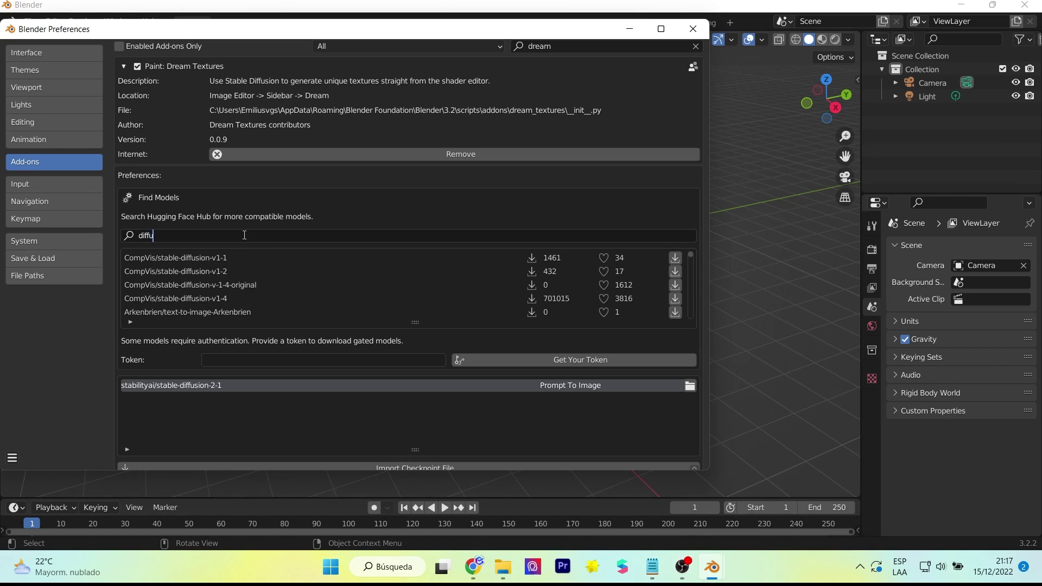
pyautogui.write('sion')
pyautogui.press('Return')
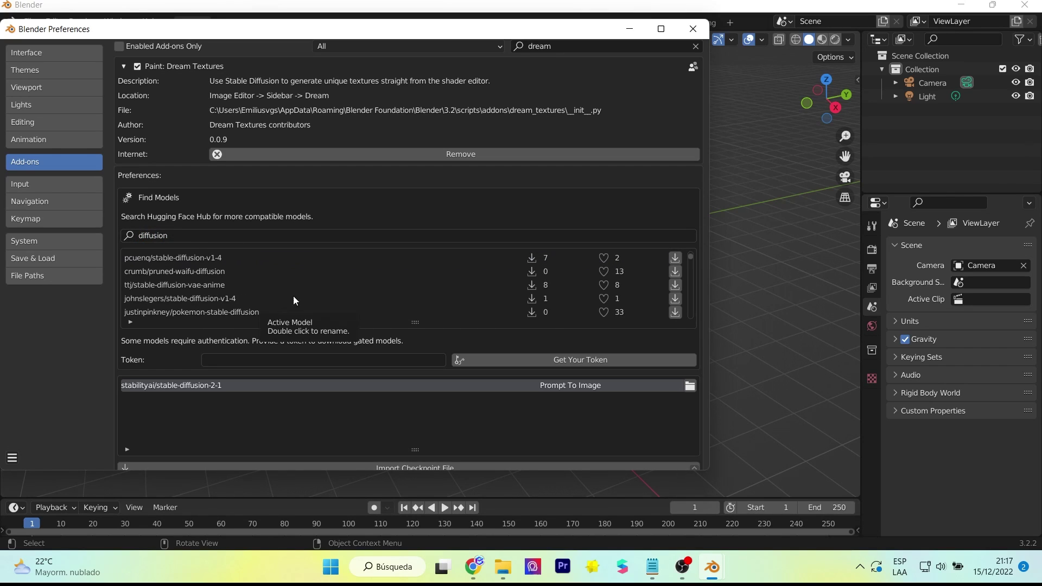
# Download stable-diffusion-2-1-base and set it as the active model
pyautogui.scroll(-3, 326, 295)
pyautogui.moveTo(693, 270); pyautogui.dragTo(687, 311)
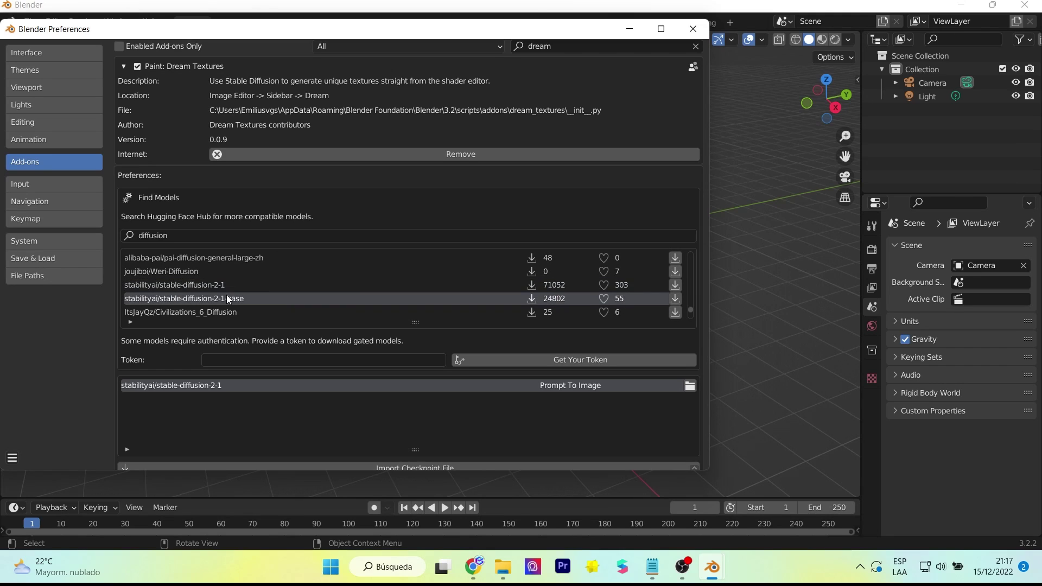
pyautogui.click(675, 298)
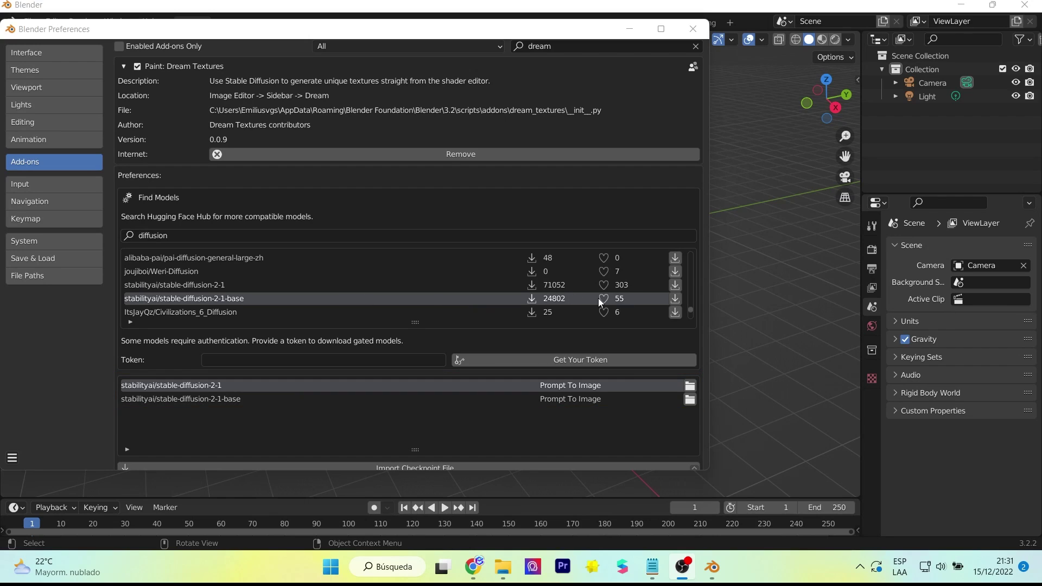
pyautogui.click(213, 399)
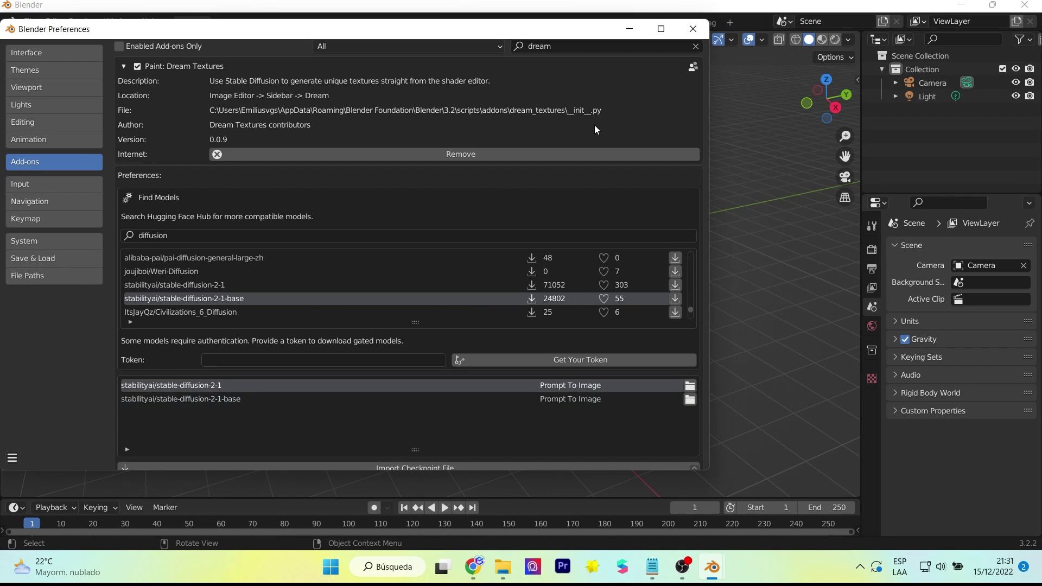
# Close Preferences and show the Dream Texture Projection panel in the viewport sidebar
pyautogui.click(693, 29)
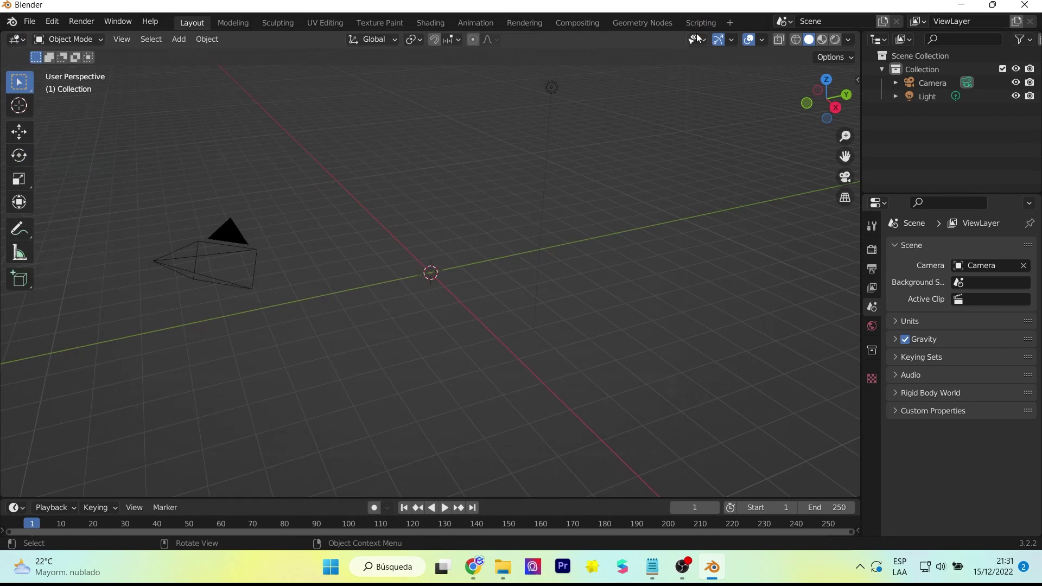
pyautogui.click(856, 81)
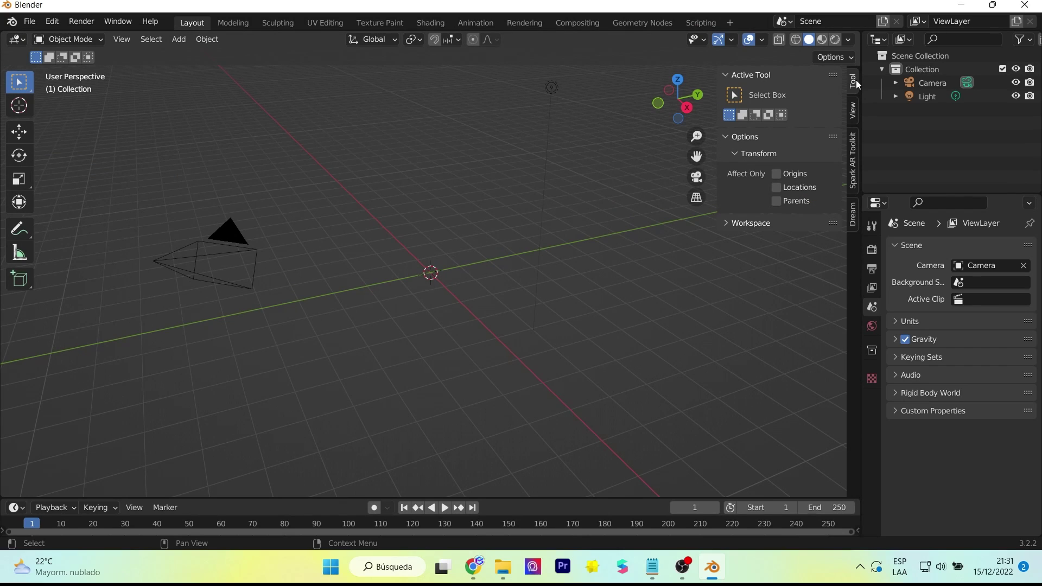
pyautogui.click(854, 213)
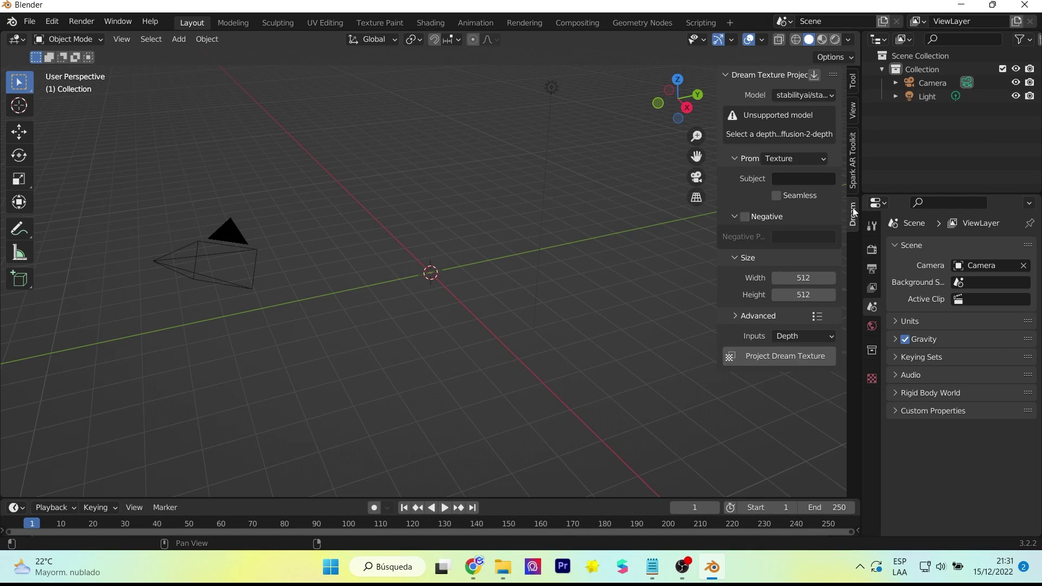
# Browse the projection Model dropdown to see which models are supported
pyautogui.click(812, 97)
pyautogui.click(821, 122)
pyautogui.click(799, 94)
pyautogui.click(798, 110)
pyautogui.click(73, 21)
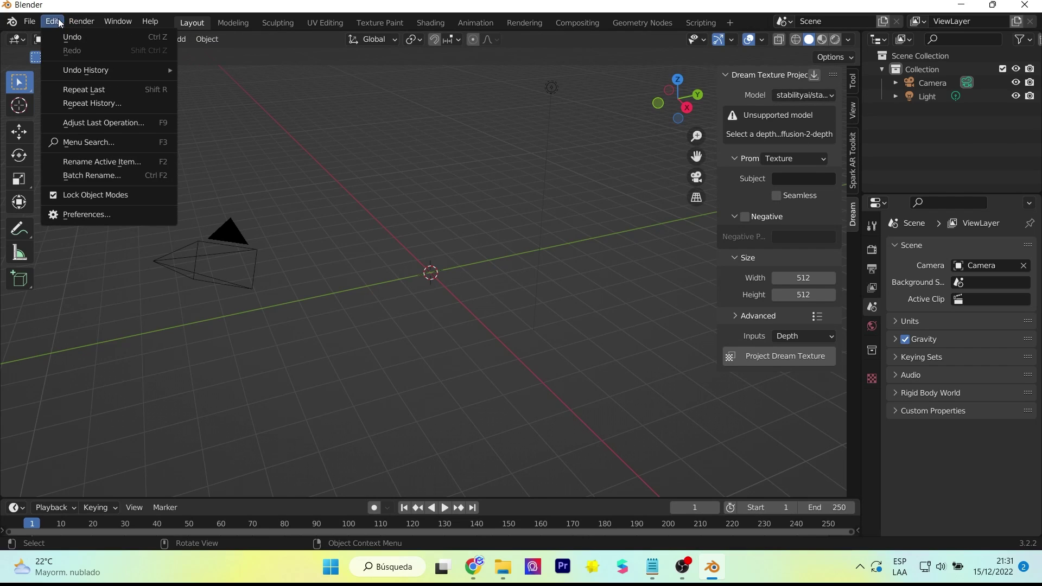
# Search Dream Textures models for '2-depth' and download stabilityai/stable-diffusion-2-depth
pyautogui.click(79, 216)
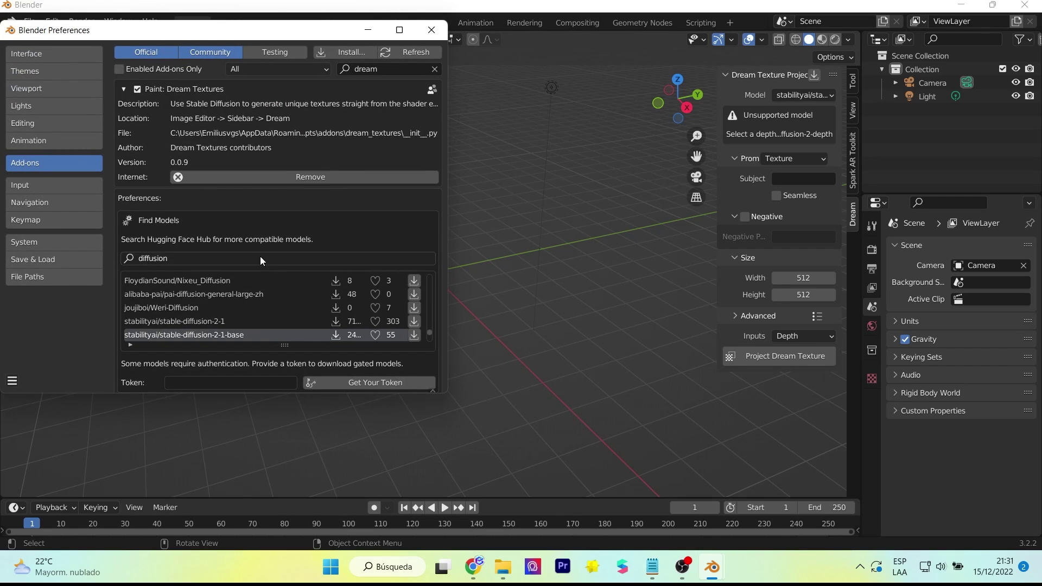
pyautogui.click(205, 253)
pyautogui.write('2-depth')
pyautogui.press('Return')
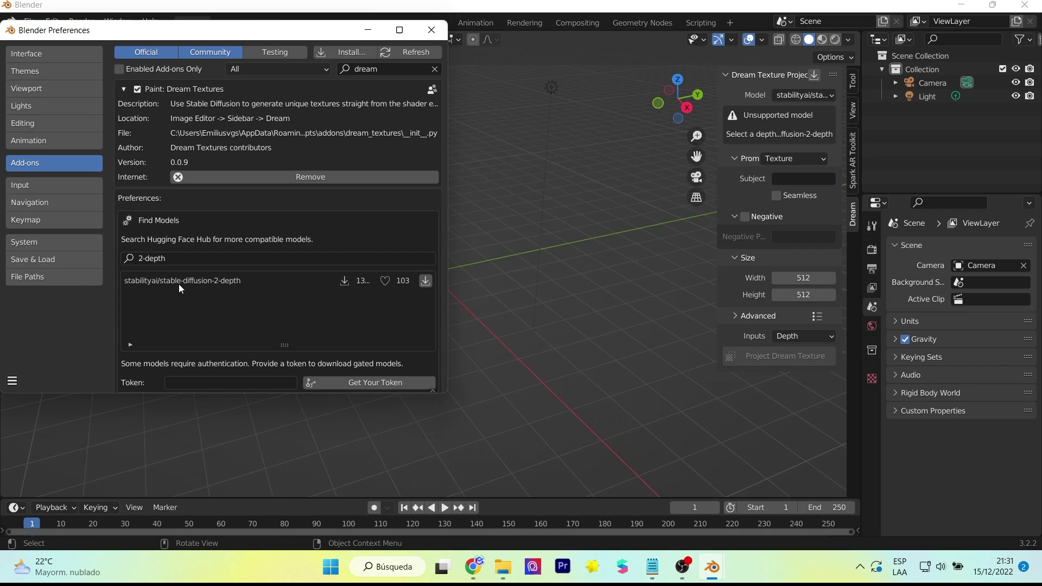
pyautogui.click(165, 280)
pyautogui.click(426, 280)
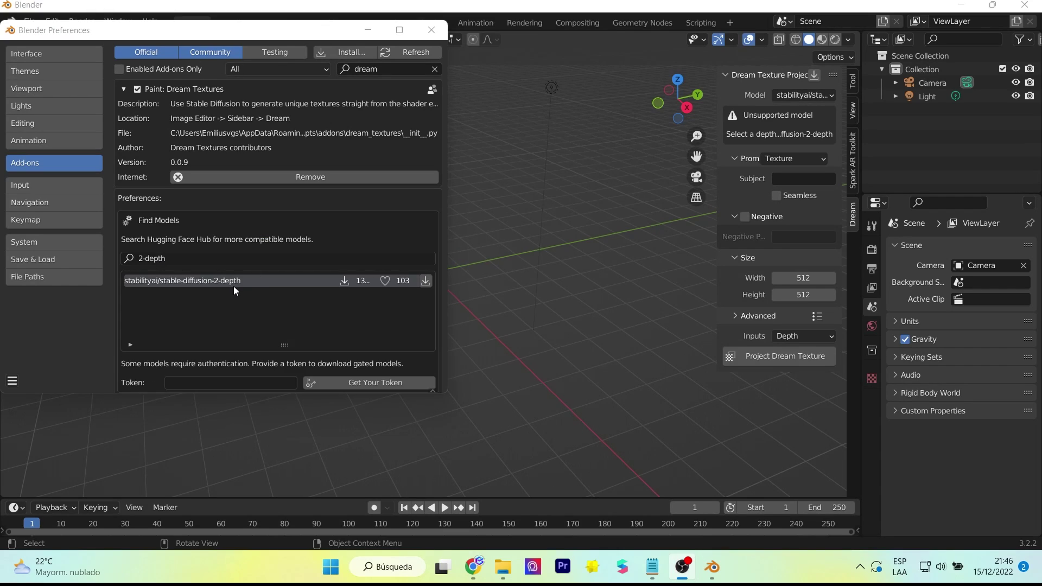
pyautogui.click(431, 30)
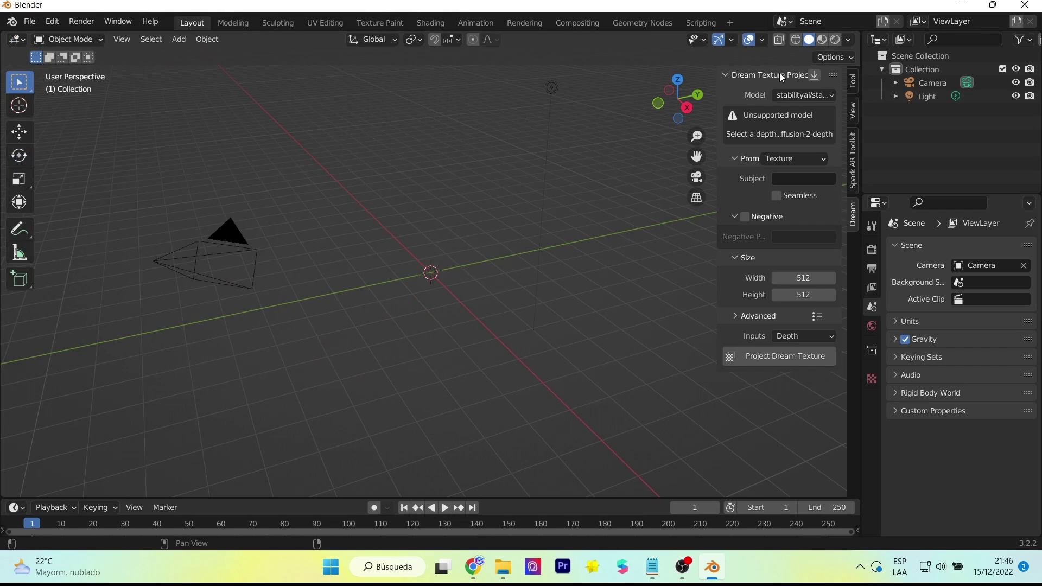
# Select stable-diffusion-2-depth as the Dream Texture projection model
pyautogui.click(799, 95)
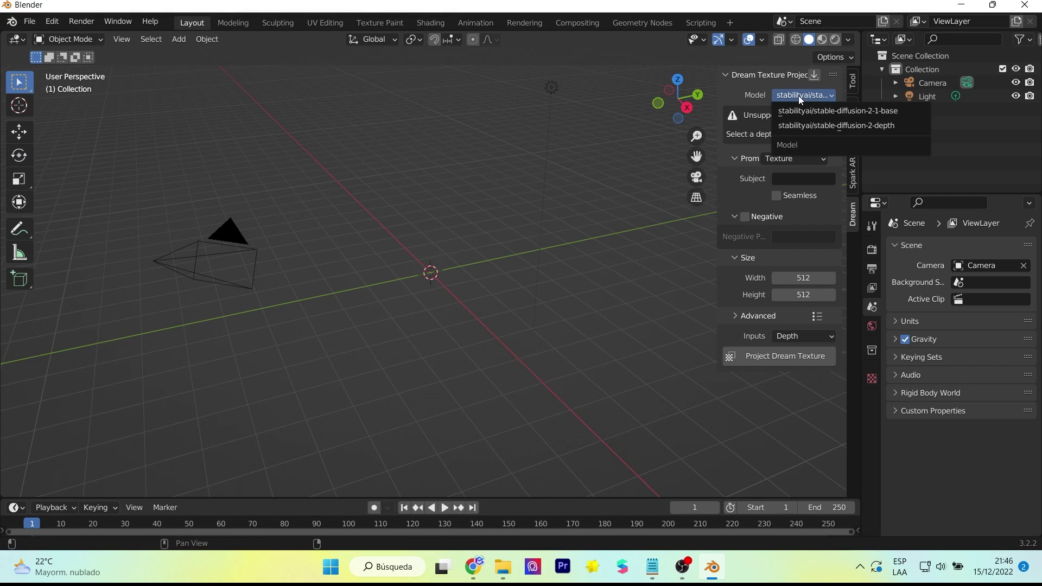
pyautogui.click(805, 124)
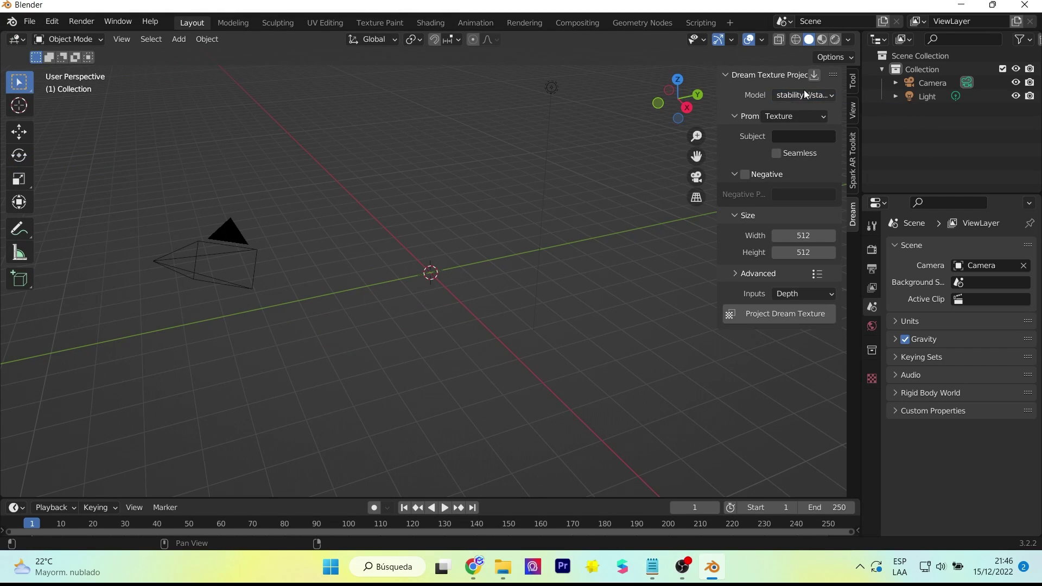
pyautogui.click(793, 94)
pyautogui.click(798, 126)
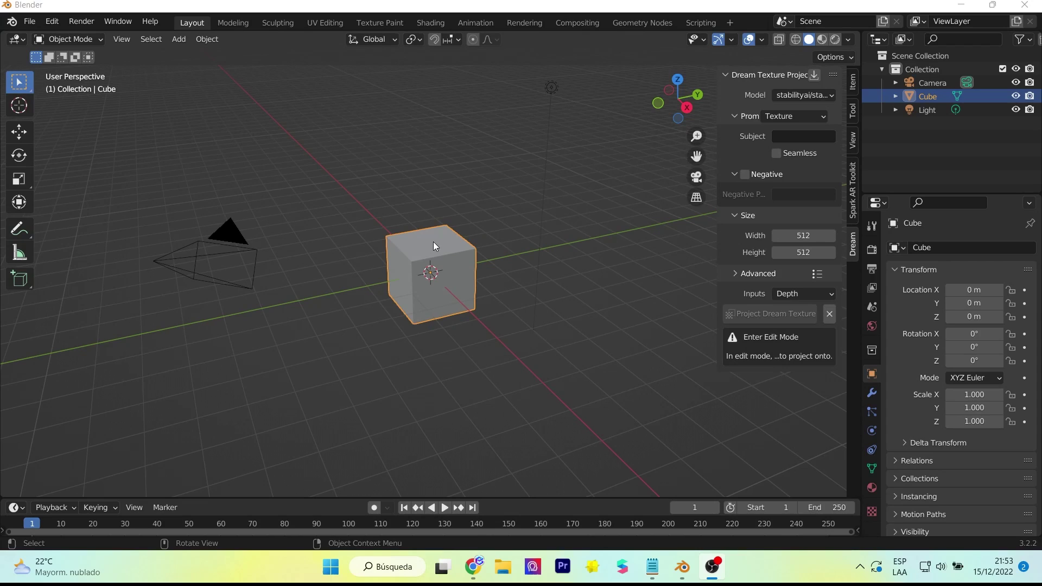
pyautogui.click(430, 243)
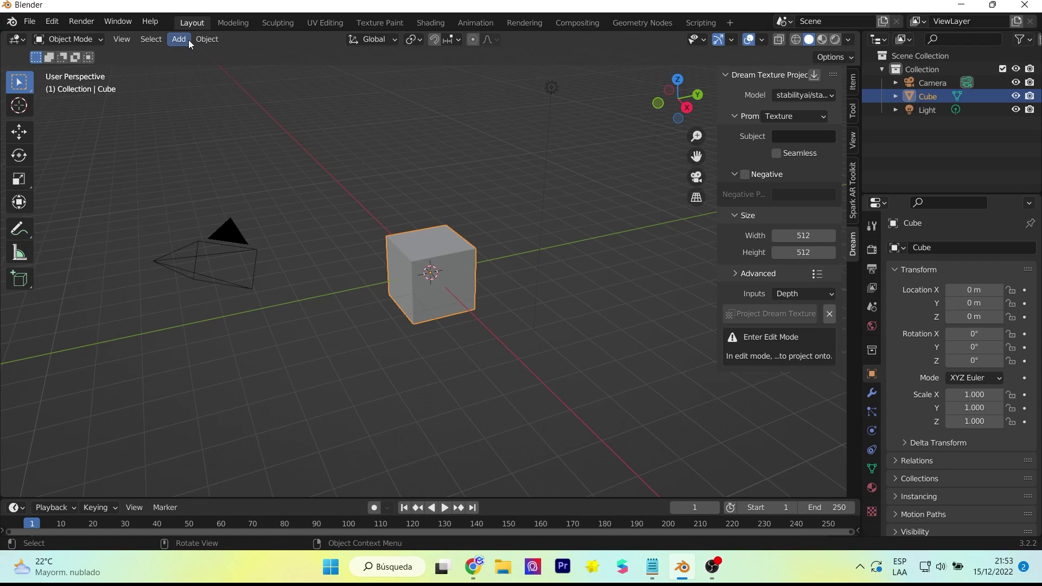
# Switch the cube into Edit Mode and bring up the prompt presets, currently Texture
pyautogui.click(63, 44)
pyautogui.click(73, 70)
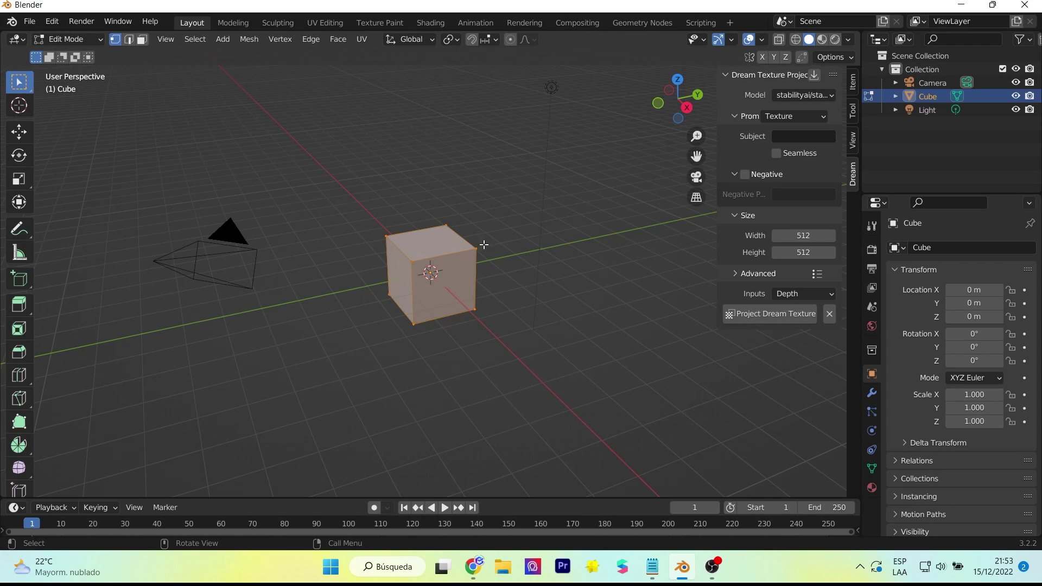
pyautogui.click(793, 116)
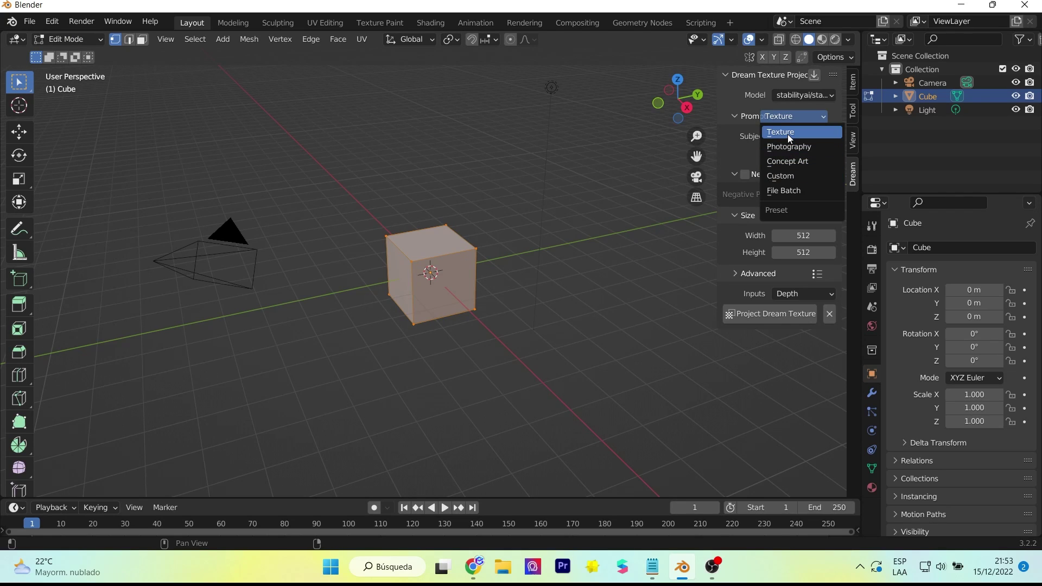
# Set the subject to 'strawberry fruit', enable Seamless, and project it onto the cube
pyautogui.click(787, 132)
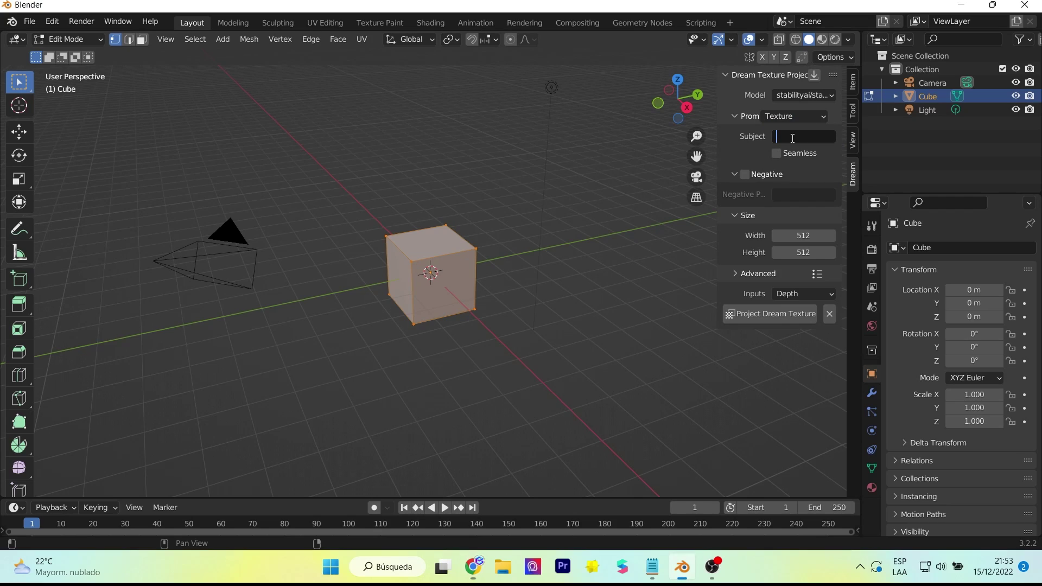
pyautogui.write('strawberry')
pyautogui.click(786, 154)
pyautogui.click(820, 138)
pyautogui.write('fruit')
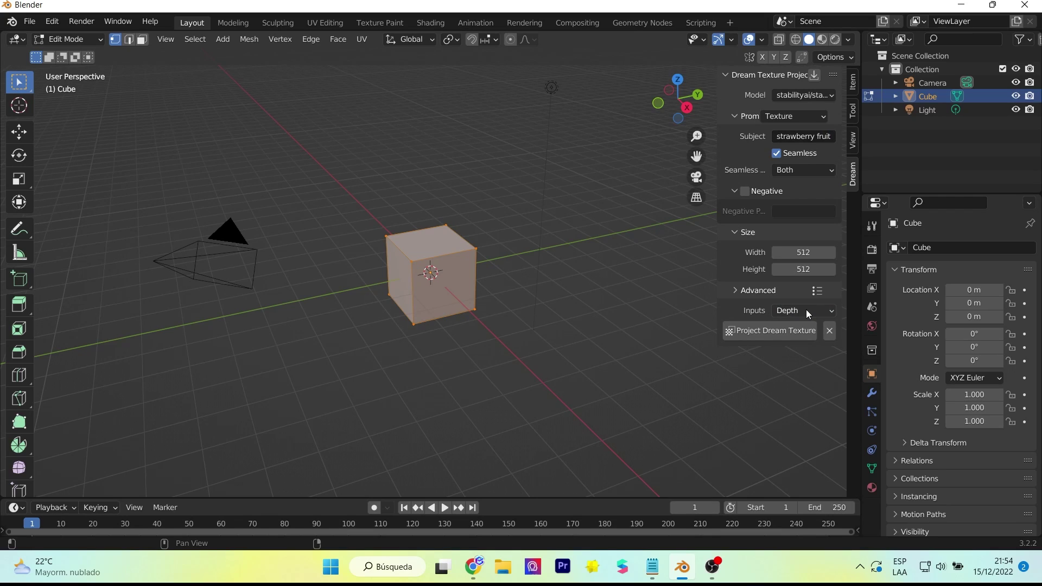
pyautogui.click(793, 331)
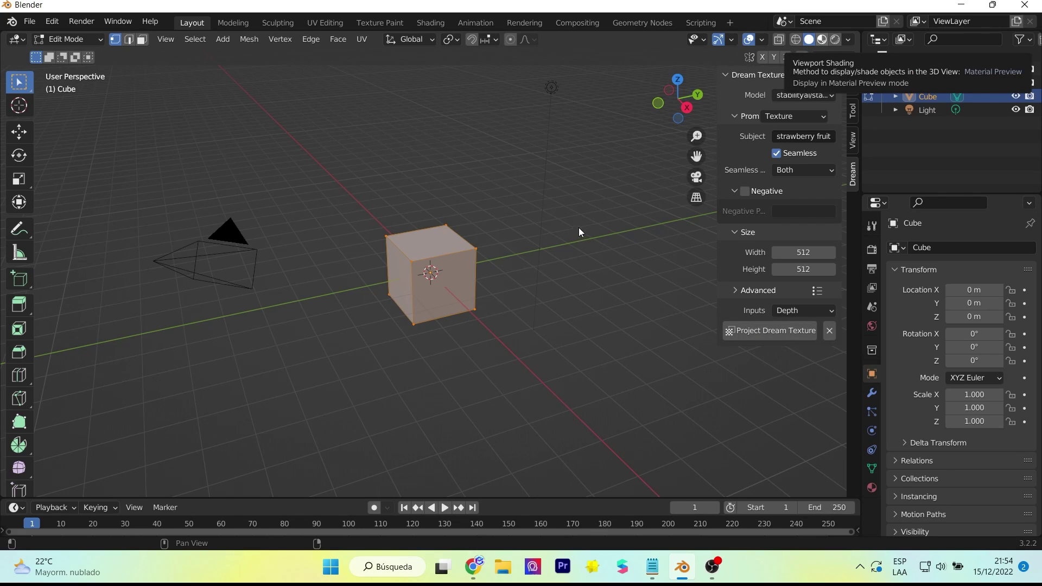
# In Material Preview, re-project strawberry textures with seamless tiling off, then on
pyautogui.click(822, 40)
pyautogui.scroll(5, 602, 238)
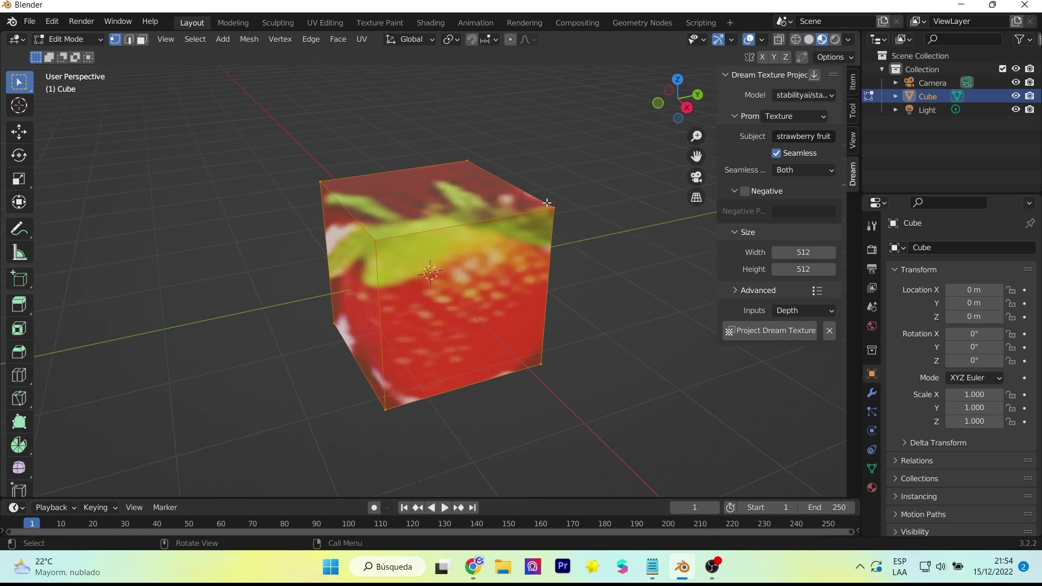
pyautogui.moveTo(602, 237); pyautogui.dragTo(515, 270, button='middle')
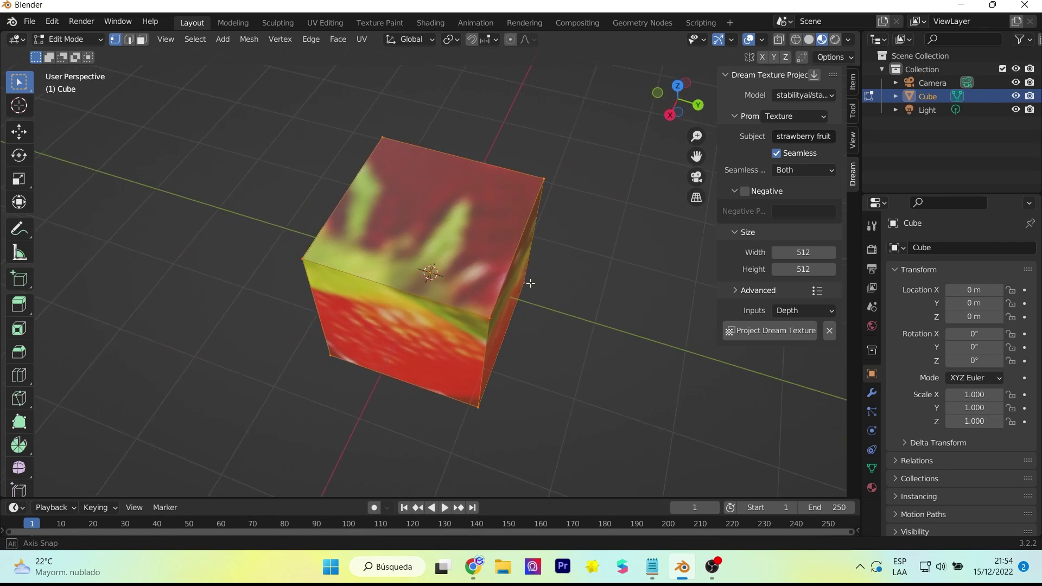
pyautogui.click(822, 137)
pyautogui.press('BackSpace')
pyautogui.press('BackSpace')
pyautogui.press('BackSpace')
pyautogui.click(777, 153)
pyautogui.click(785, 314)
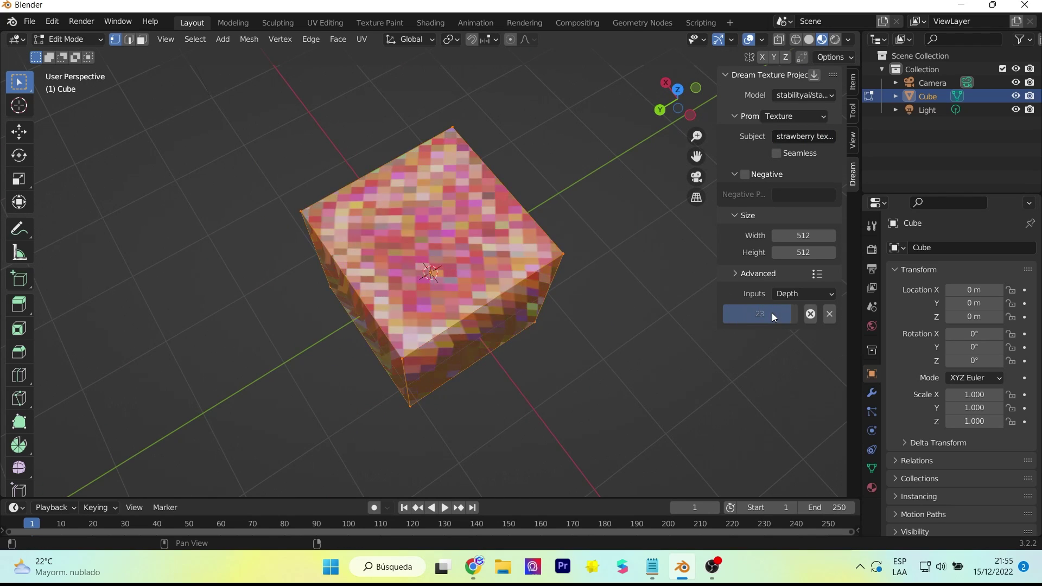
pyautogui.click(776, 154)
pyautogui.click(771, 331)
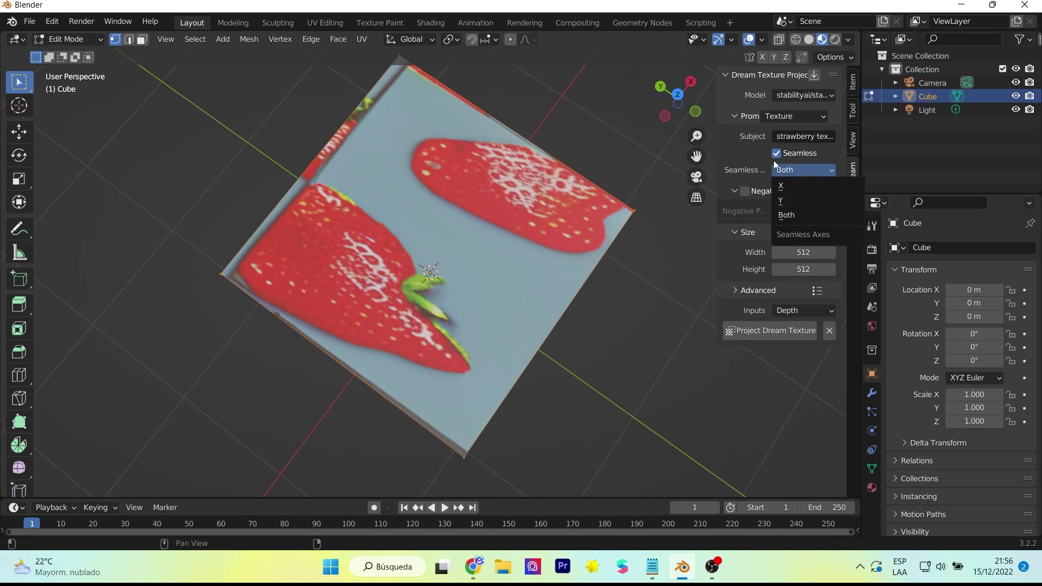
# Turn Seamless off, try Depth and Color inputs, revert to Depth, and regenerate
pyautogui.click(776, 153)
pyautogui.click(804, 311)
pyautogui.click(771, 331)
pyautogui.click(802, 293)
pyautogui.click(801, 280)
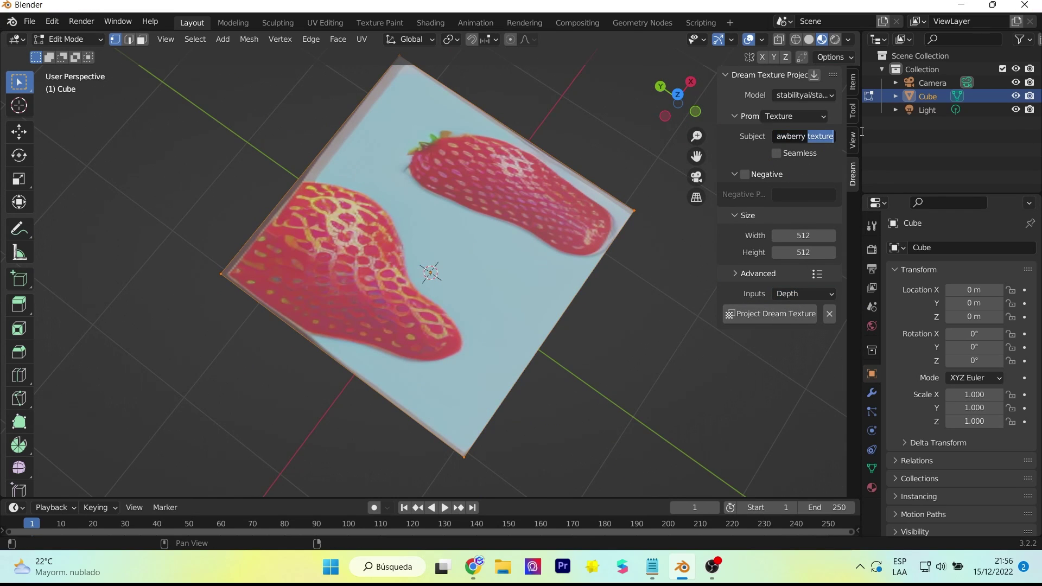
pyautogui.click(786, 319)
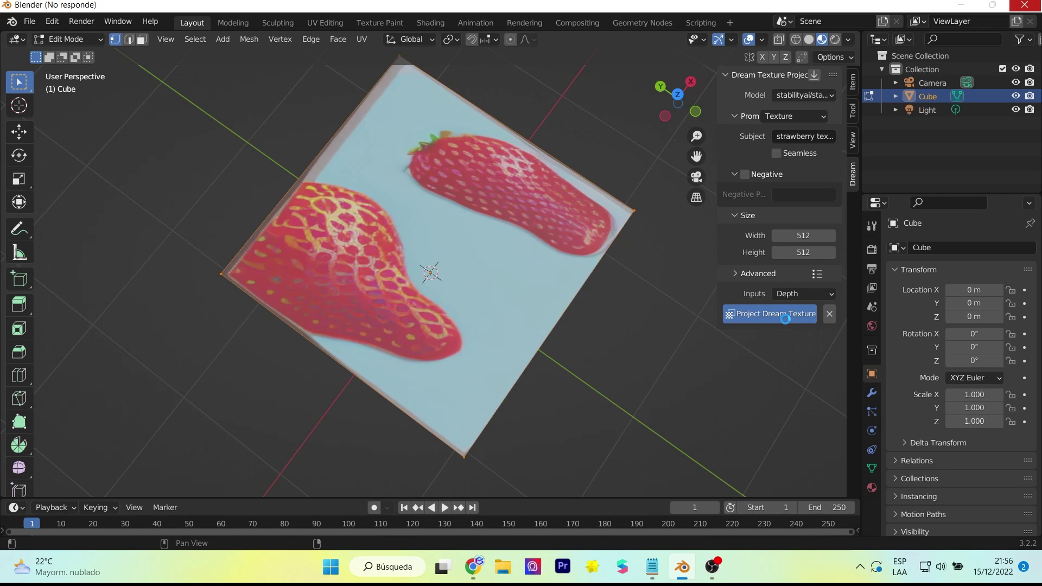
pyautogui.moveTo(625, 299); pyautogui.dragTo(679, 244, button='middle')
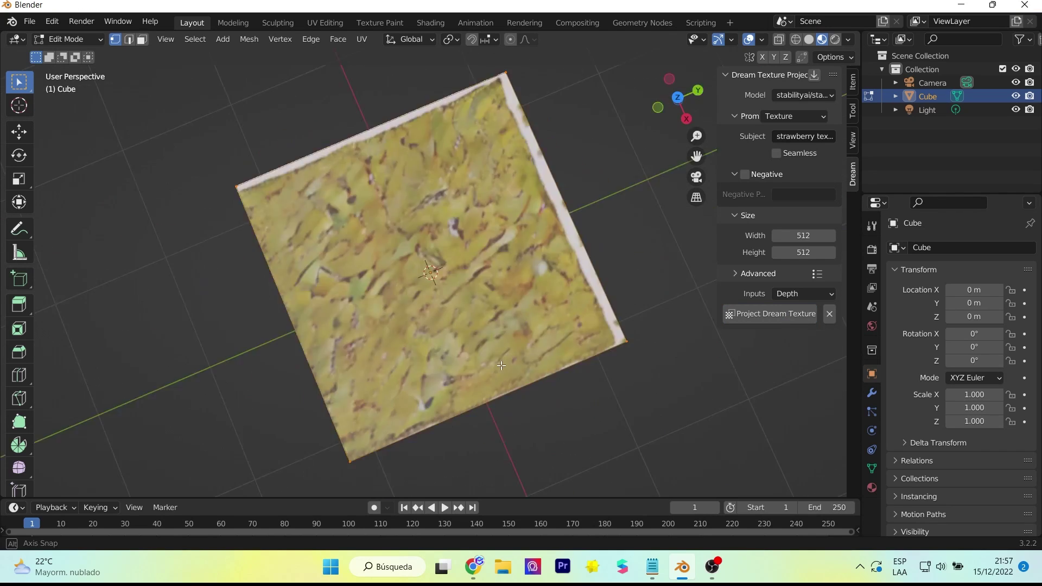
# Switch the prompt to Concept Art with Sci-Fi genre and generate a new cube texture
pyautogui.click(795, 116)
pyautogui.click(819, 150)
pyautogui.click(776, 237)
pyautogui.click(796, 116)
pyautogui.click(868, 125)
pyautogui.click(794, 169)
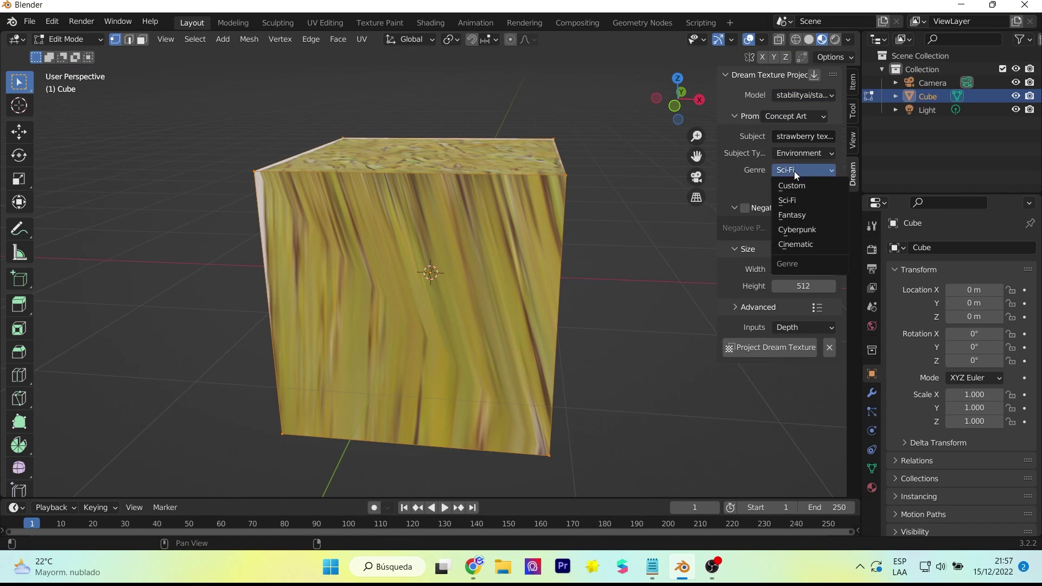
pyautogui.click(773, 347)
pyautogui.click(693, 108)
pyautogui.click(804, 153)
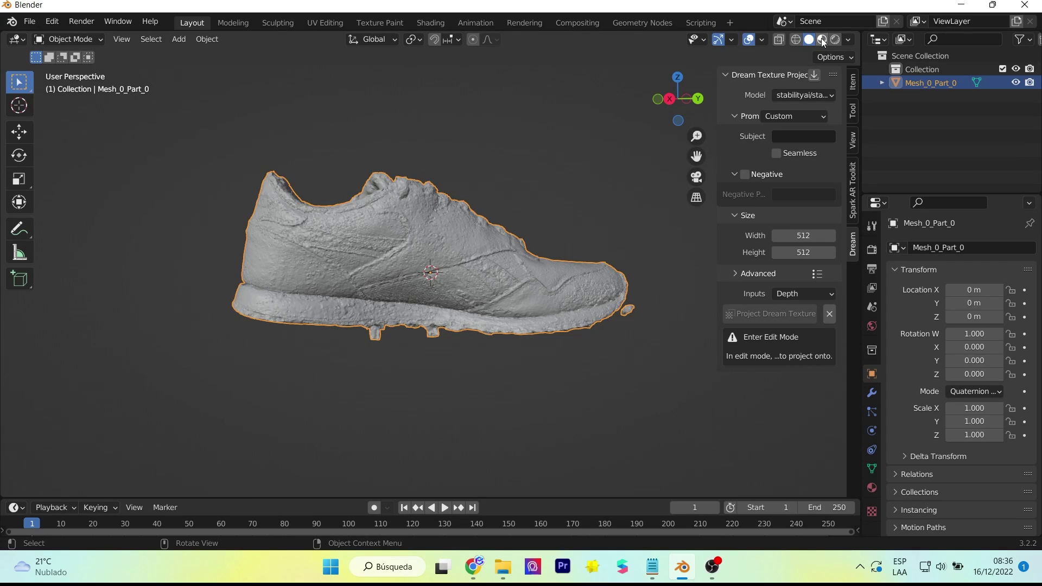
# In Material Preview, set the subject to 'Realistic sneaker, unique collettion, 8k, magic,'
pyautogui.click(822, 40)
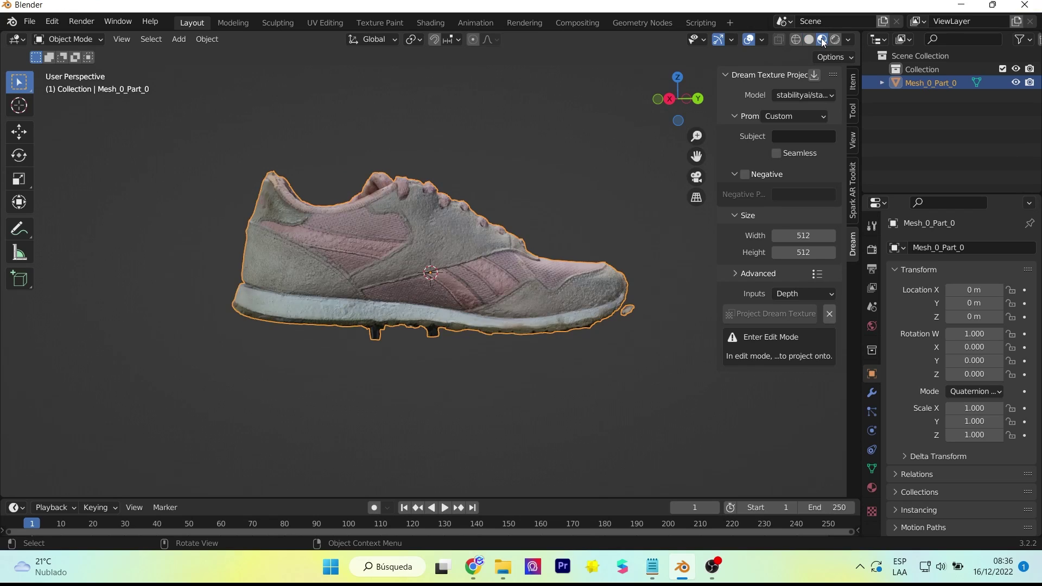
pyautogui.click(820, 137)
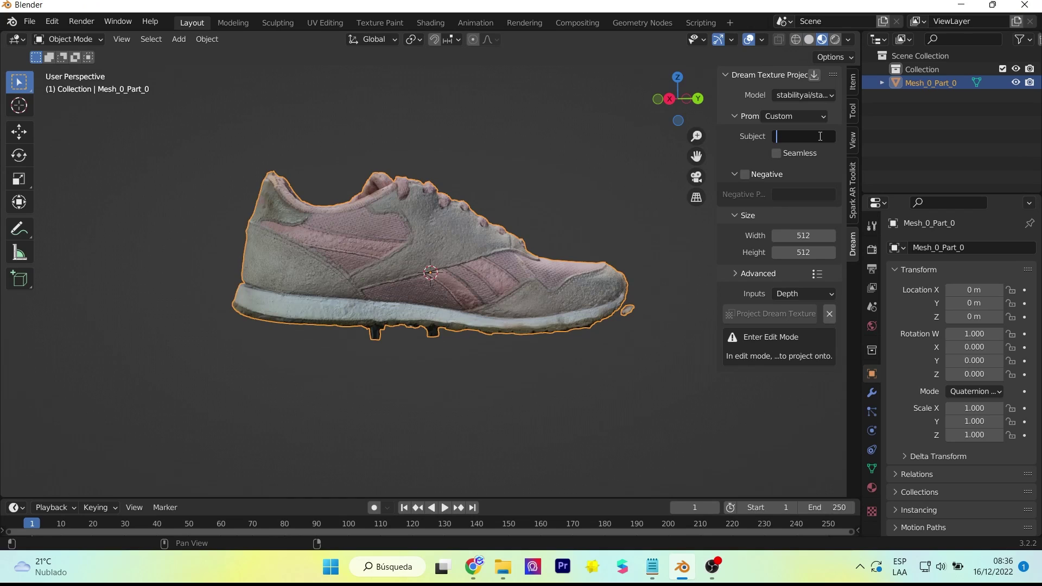
pyautogui.write('Realist')
pyautogui.write('ic ')
pyautogui.write('sneaker')
pyautogui.write(', u')
pyautogui.write('nique collettion')
pyautogui.write(', 8k, magic,')
pyautogui.press('Return')
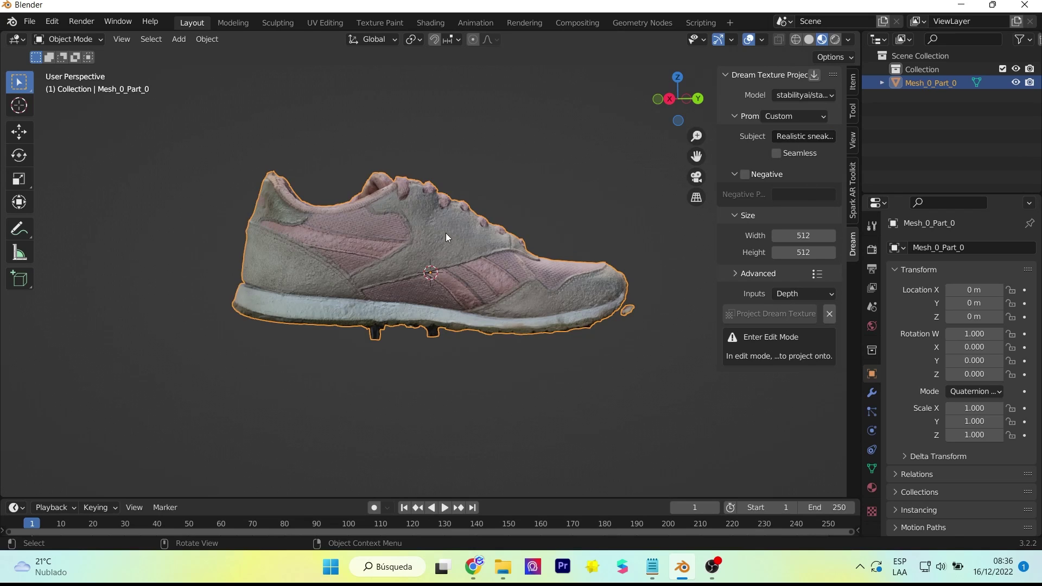
# Project the sneaker texture onto the scanned shoe from Edit Mode, then view the result
pyautogui.press('Tab')
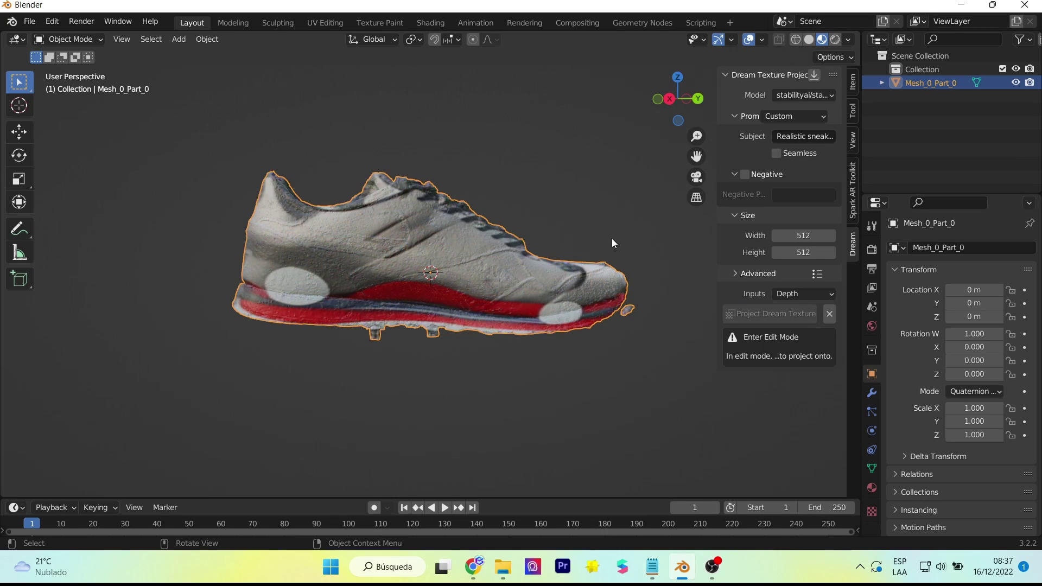
pyautogui.scroll(-2, 564, 235)
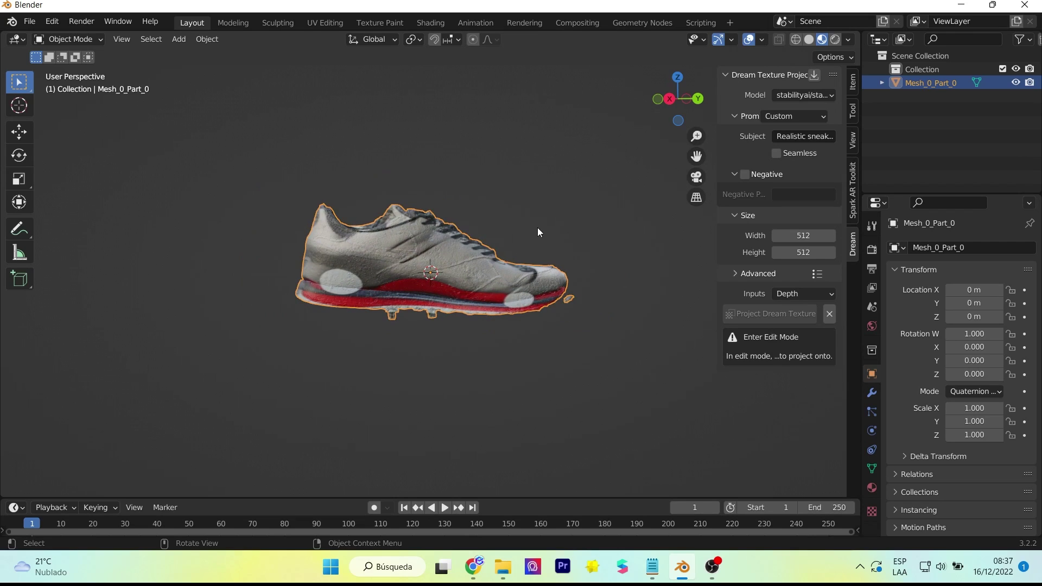
pyautogui.press('Tab')
pyautogui.click(757, 313)
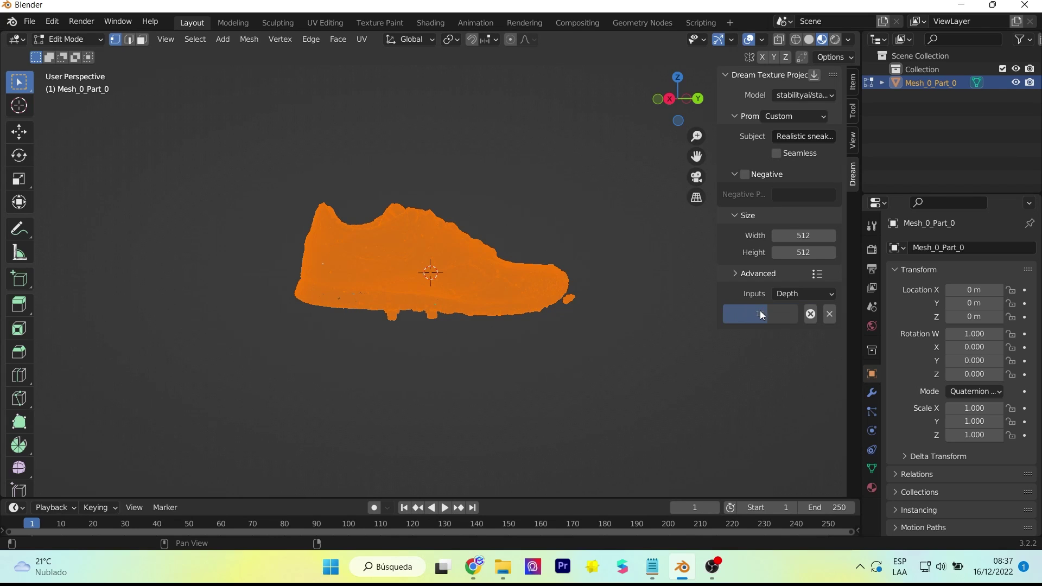
pyautogui.press('Tab')
pyautogui.press('Tab')
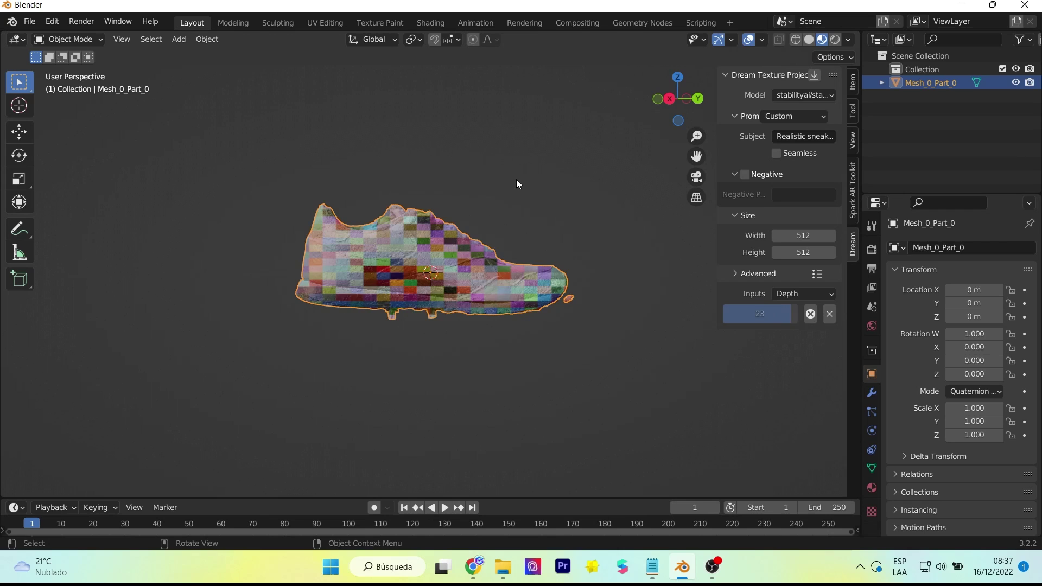
# Project another texture onto the sneaker, giving it a brown-and-white design
pyautogui.moveTo(532, 184)
pyautogui.mouseDown(button='middle')
pyautogui.moveTo(521, 158)
pyautogui.moveTo(531, 179)
pyautogui.moveTo(496, 181)
pyautogui.moveTo(558, 180)
pyautogui.mouseUp(button='middle')
pyautogui.scroll(3, 495, 172)
pyautogui.press('Tab')
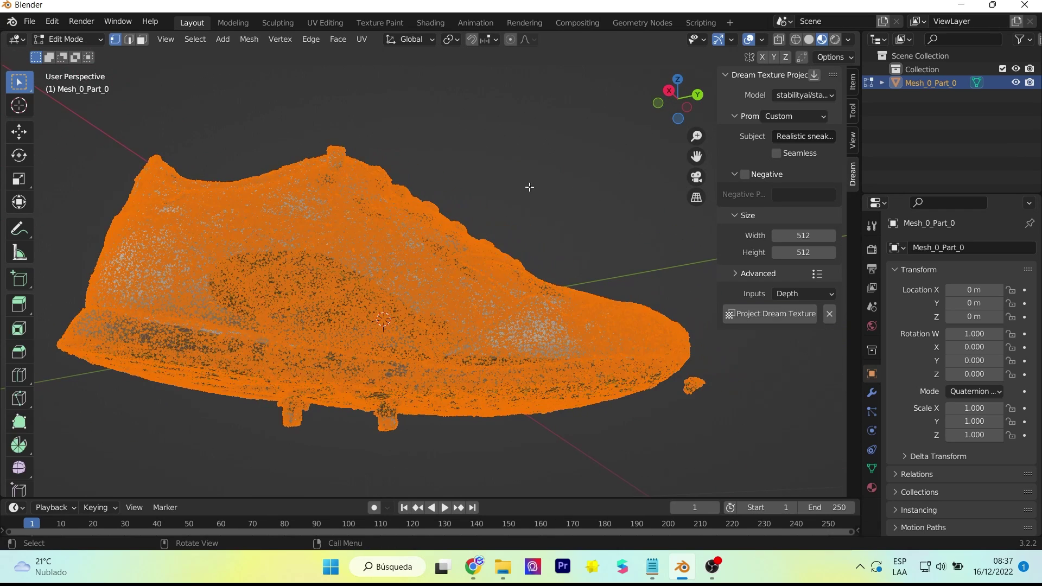
pyautogui.click(770, 313)
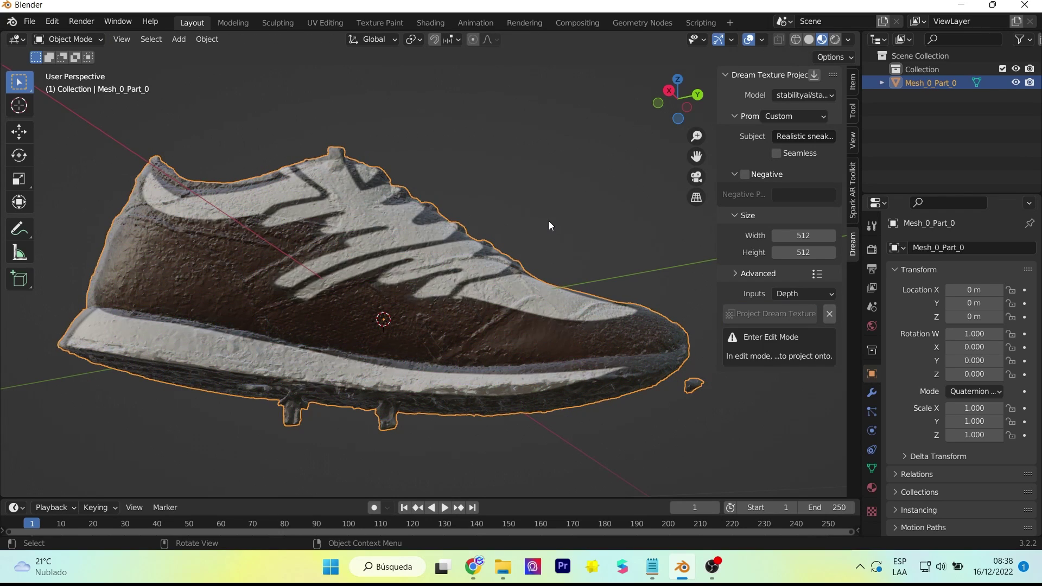
pyautogui.press('Tab')
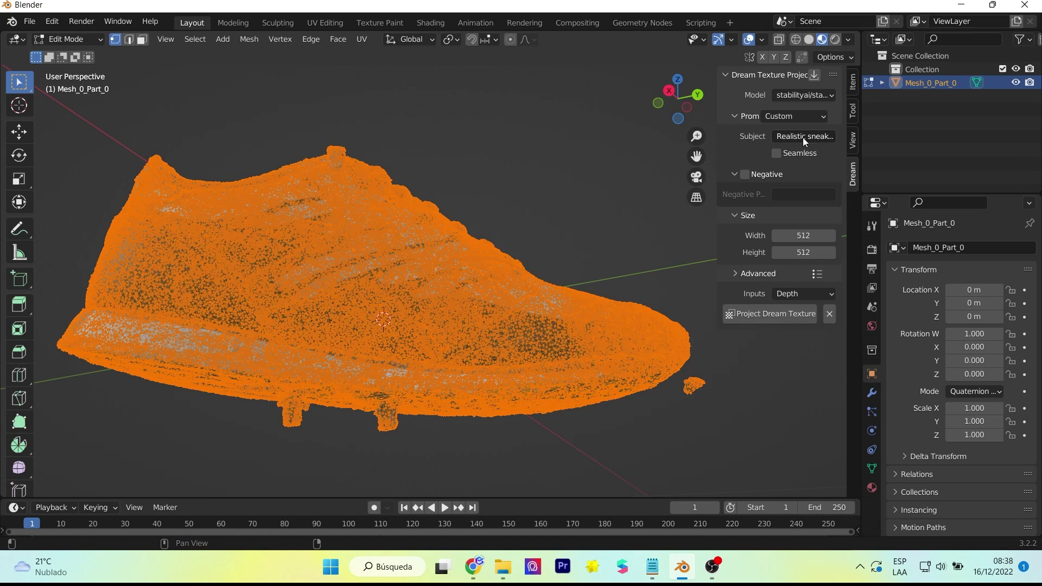
# Switch the prompt to the Photography preset and inspect the textured sneaker
pyautogui.click(805, 120)
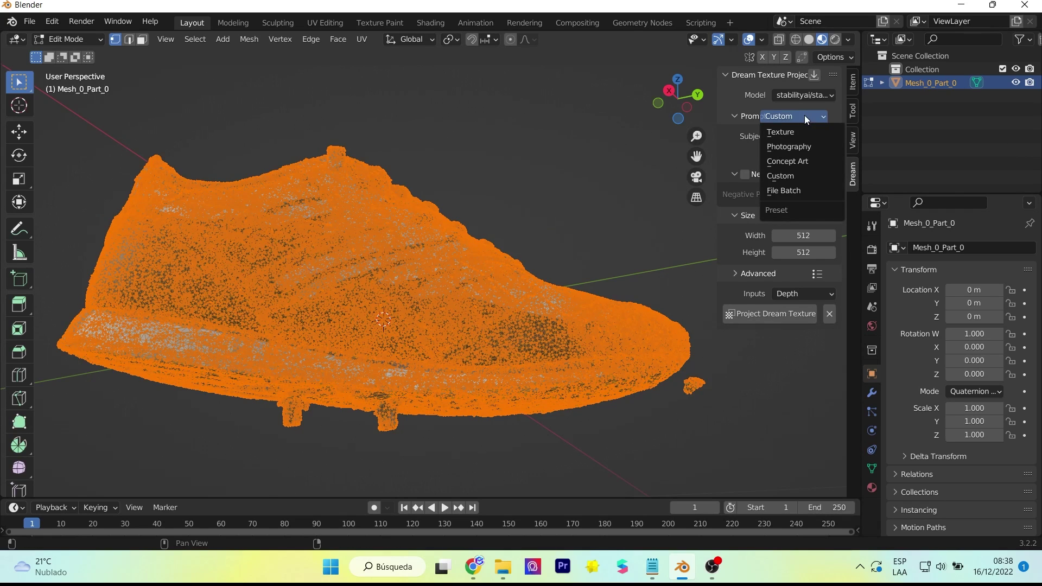
pyautogui.click(807, 151)
pyautogui.press('Tab')
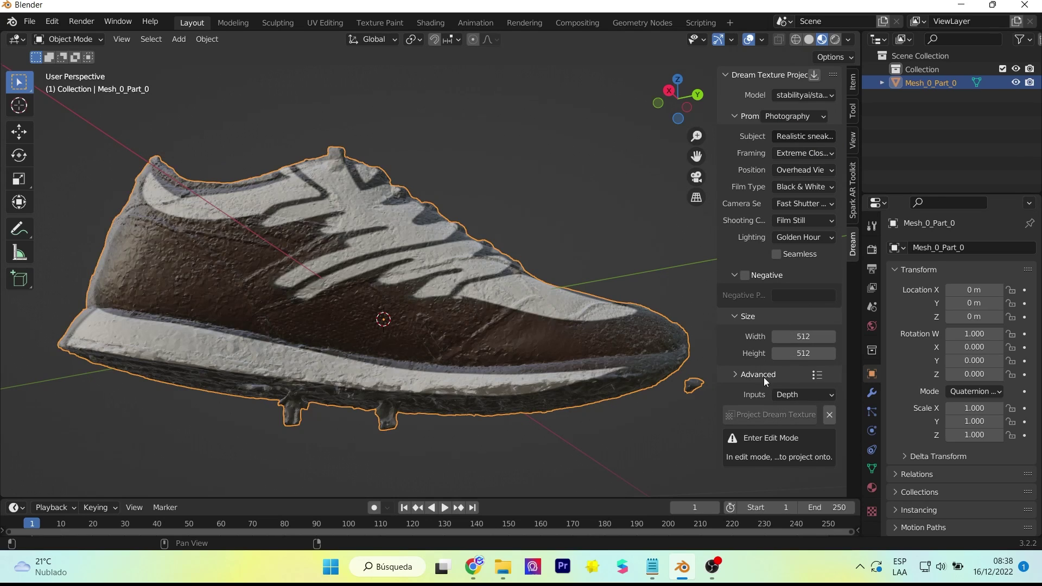
pyautogui.press('Tab')
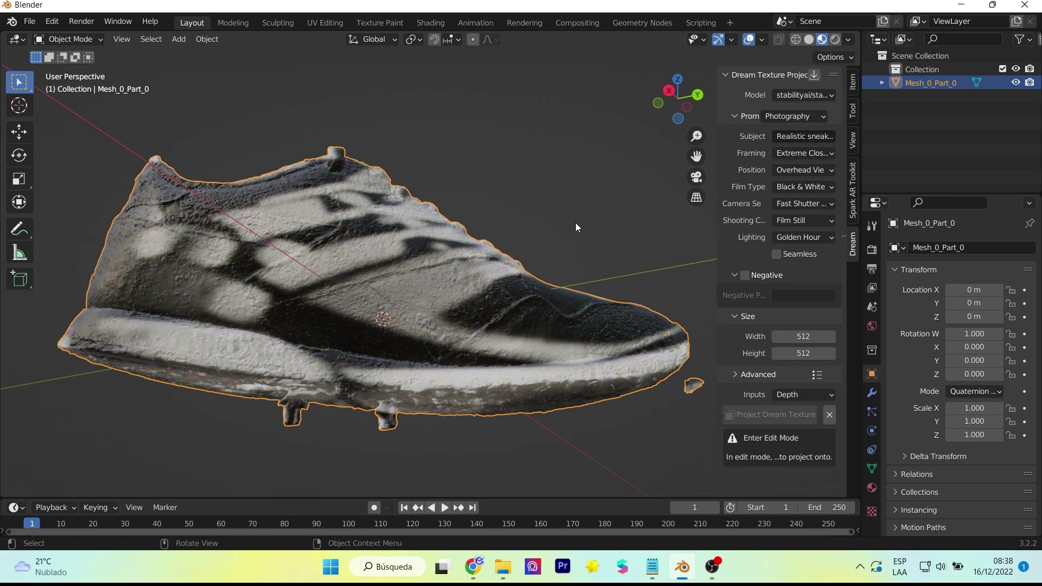
pyautogui.moveTo(576, 227)
pyautogui.mouseDown(button='middle')
pyautogui.moveTo(435, 265)
pyautogui.moveTo(523, 239)
pyautogui.mouseUp(button='middle')
pyautogui.scroll(3, 530, 232)
pyautogui.scroll(-2, 584, 226)
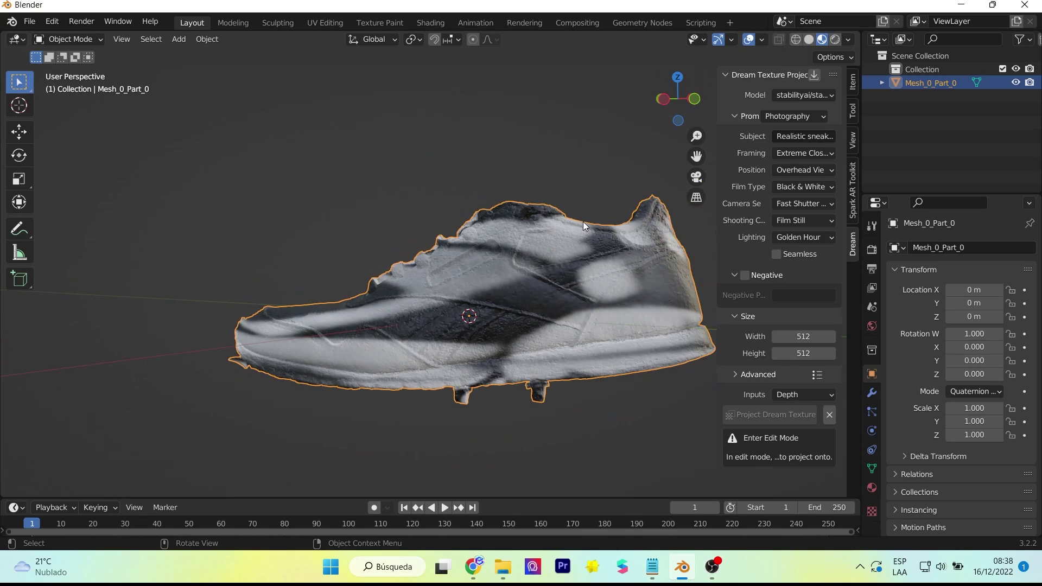
# Return to the Custom preset, enable Seamless on X, and project onto the sneaker in Edit Mode
pyautogui.click(801, 118)
pyautogui.click(776, 179)
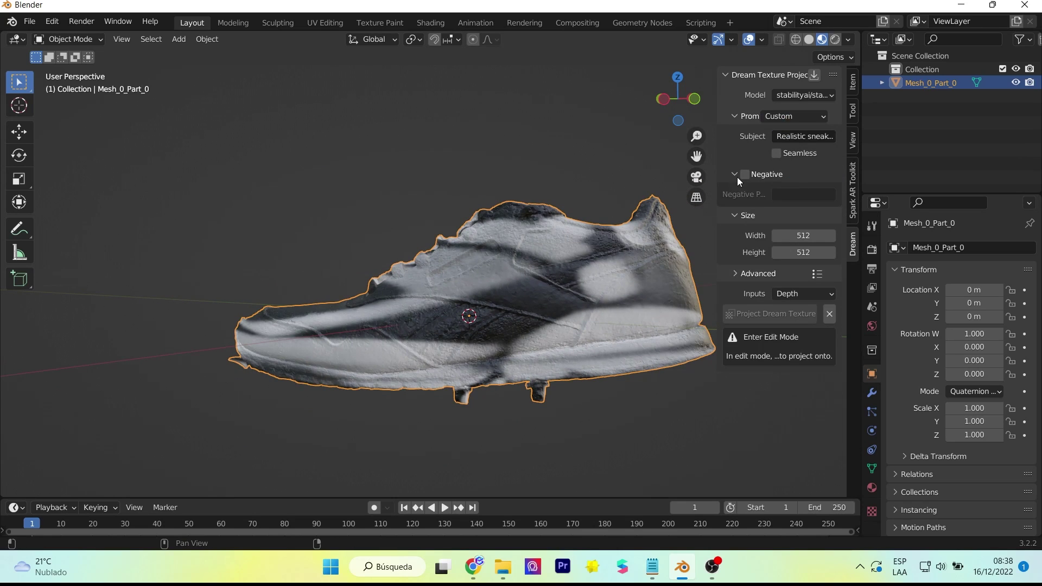
pyautogui.scroll(1, 564, 260)
pyautogui.scroll(2, 529, 264)
pyautogui.scroll(2, 496, 267)
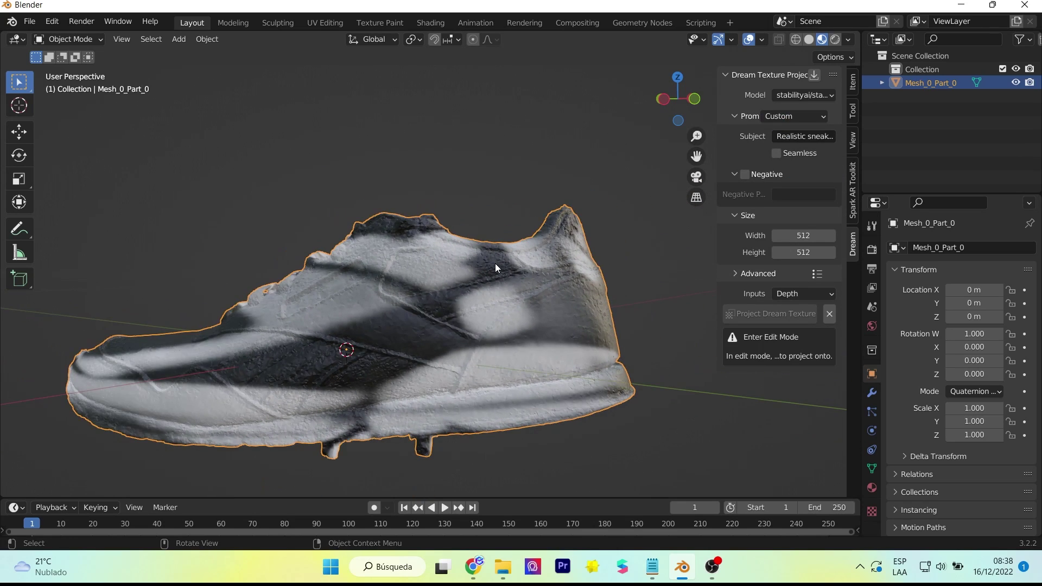
pyautogui.click(777, 154)
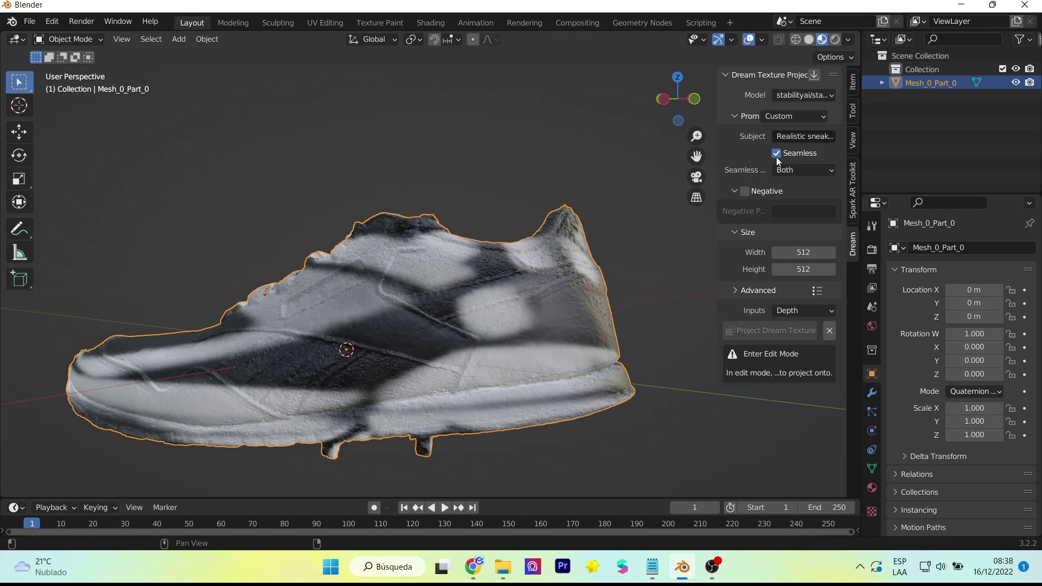
pyautogui.click(804, 186)
pyautogui.press('Tab')
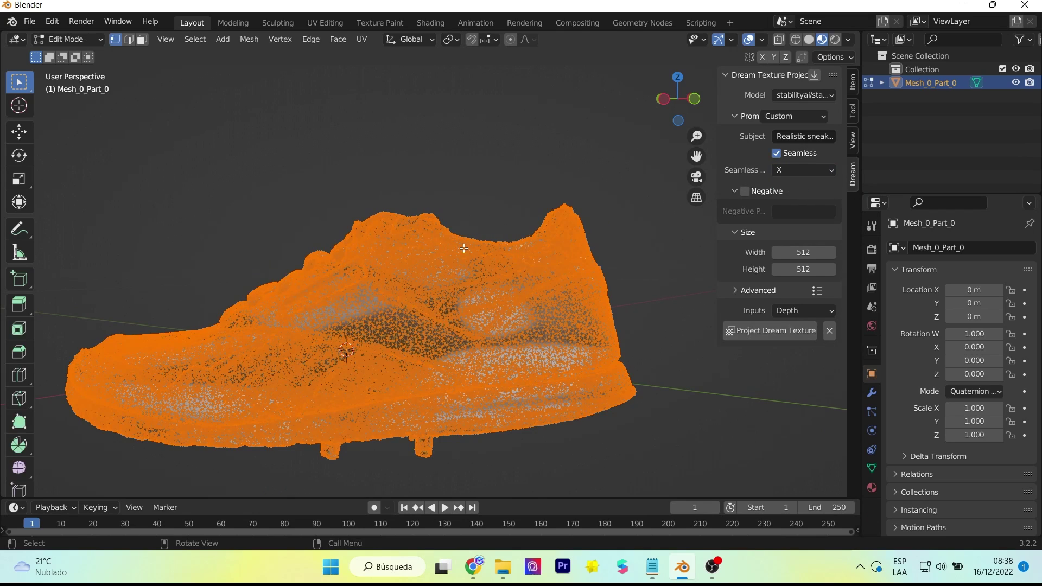
pyautogui.click(761, 336)
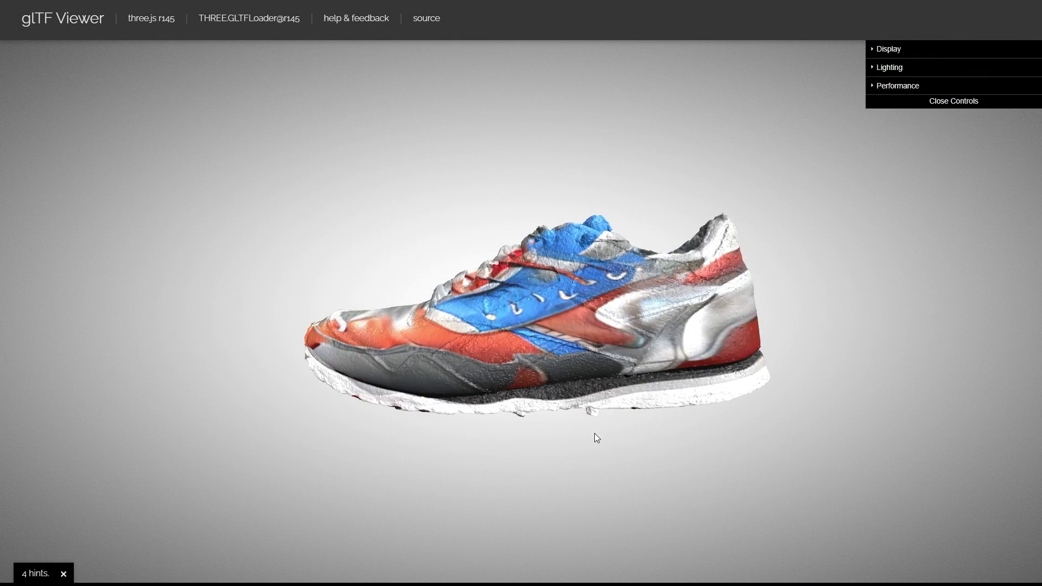
# Zoom in and orbit the red, blue and white sneaker to see its top, back and other side
pyautogui.scroll(5, 595, 433)
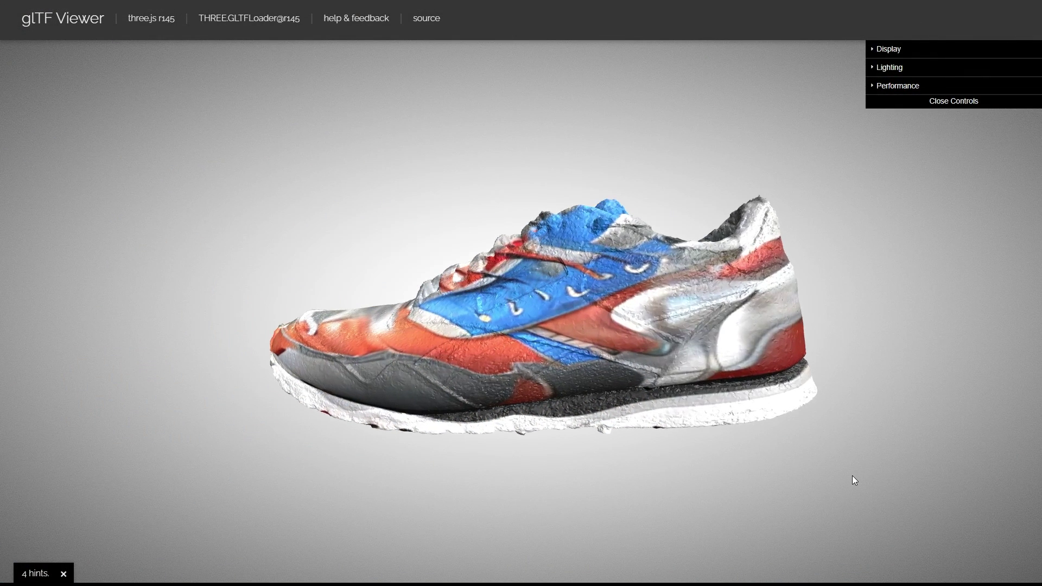
pyautogui.scroll(2, 877, 477)
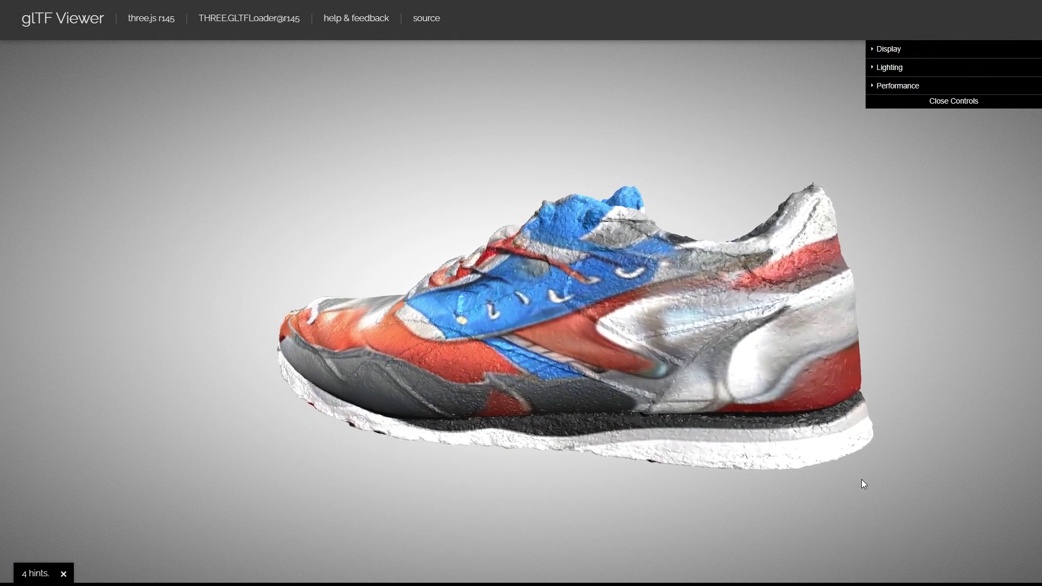
pyautogui.moveTo(863, 483); pyautogui.dragTo(864, 484)
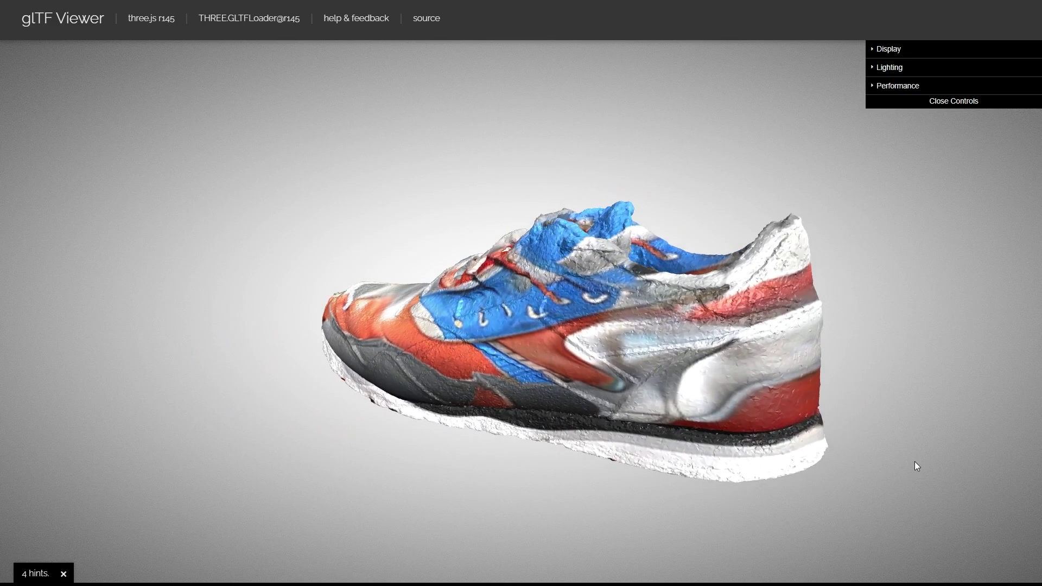
pyautogui.moveTo(914, 466)
pyautogui.mouseDown()
pyautogui.moveTo(803, 477)
pyautogui.moveTo(715, 471)
pyautogui.moveTo(692, 425)
pyautogui.moveTo(791, 522)
pyautogui.moveTo(772, 535)
pyautogui.moveTo(601, 490)
pyautogui.moveTo(602, 509)
pyautogui.moveTo(464, 482)
pyautogui.moveTo(525, 473)
pyautogui.moveTo(612, 485)
pyautogui.moveTo(433, 480)
pyautogui.moveTo(663, 486)
pyautogui.moveTo(430, 505)
pyautogui.moveTo(490, 486)
pyautogui.moveTo(437, 480)
pyautogui.moveTo(558, 496)
pyautogui.moveTo(540, 502)
pyautogui.moveTo(402, 412)
pyautogui.moveTo(543, 328)
pyautogui.moveTo(558, 398)
pyautogui.mouseUp()
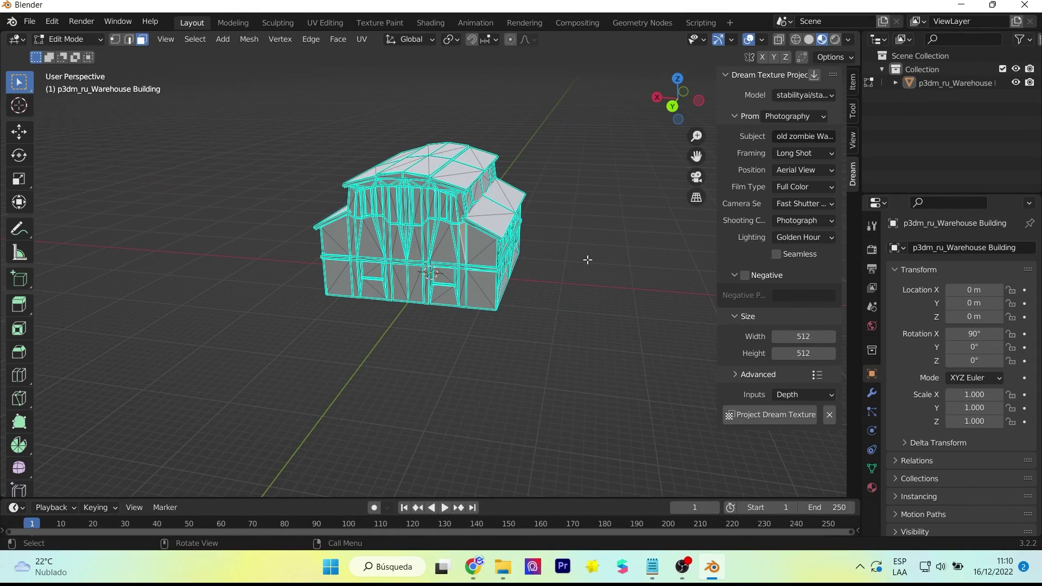
# In Object Mode, open the warehouse's material settings and select the wire_027177148 slot
pyautogui.scroll(2, 587, 260)
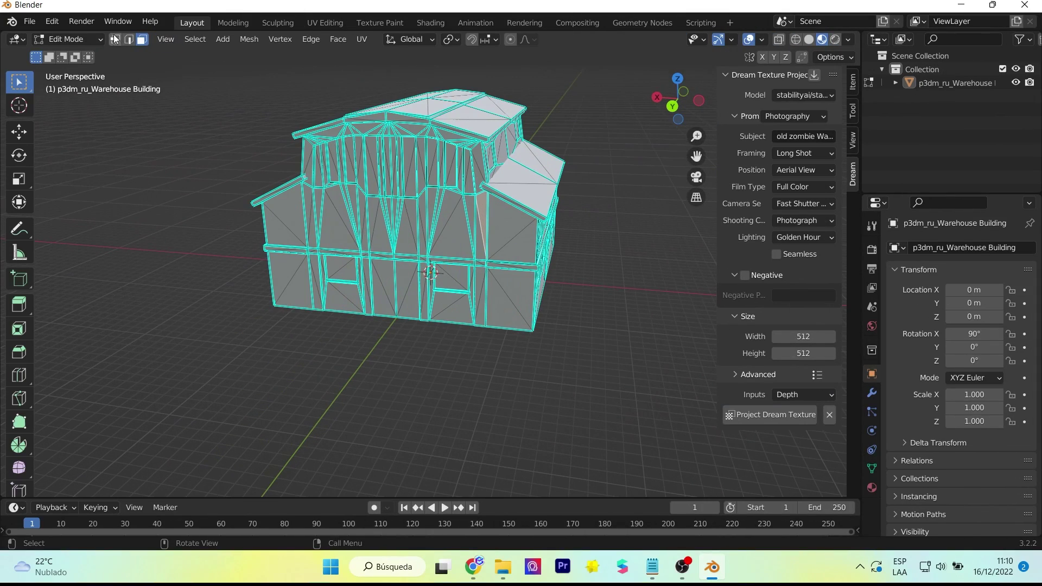
pyautogui.press('Tab')
pyautogui.press('Tab')
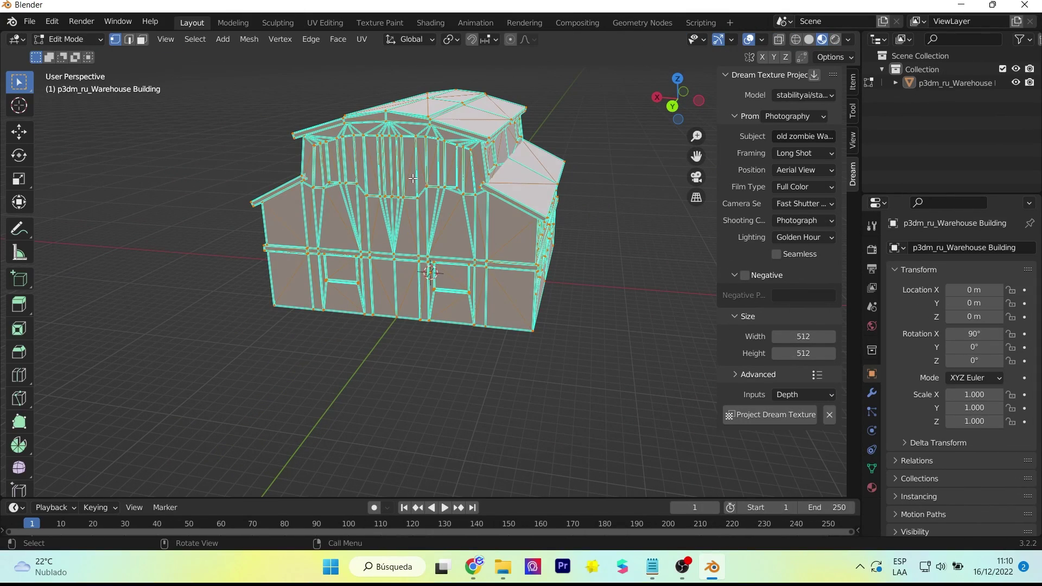
pyautogui.moveTo(412, 178); pyautogui.dragTo(495, 180, button='middle')
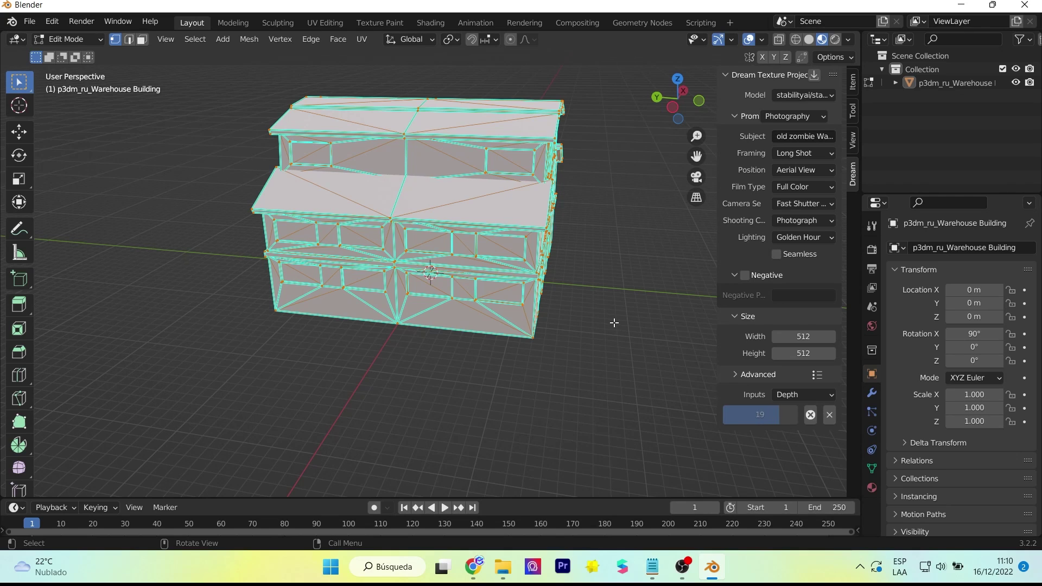
pyautogui.click(873, 488)
pyautogui.click(1030, 262)
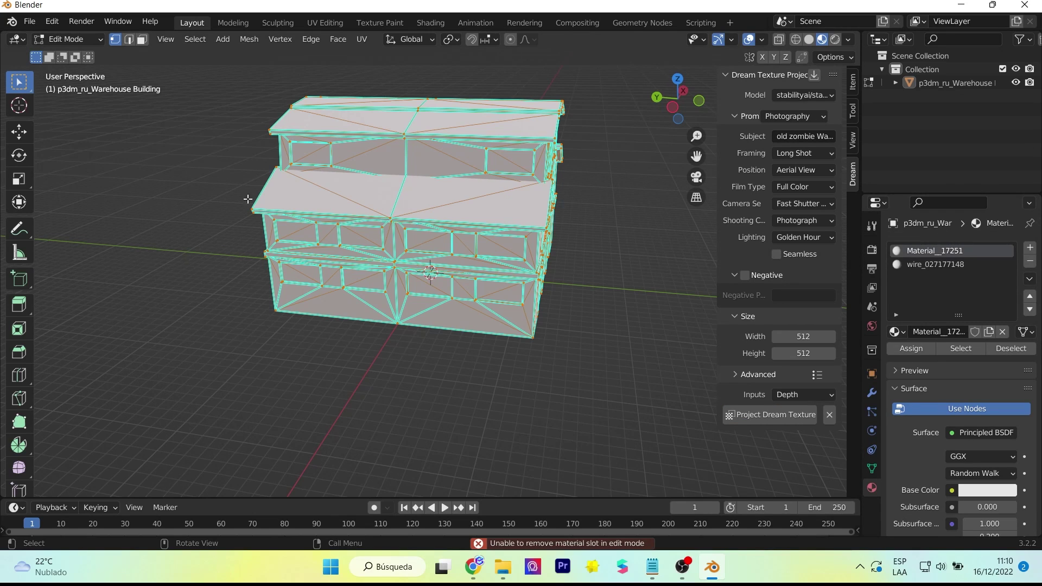
pyautogui.click(935, 265)
# Box-select all warehouse faces in Edit Mode and project a new Dream Texture
pyautogui.moveTo(380, 245); pyautogui.dragTo(326, 217, button='middle')
pyautogui.scroll(5, 304, 206)
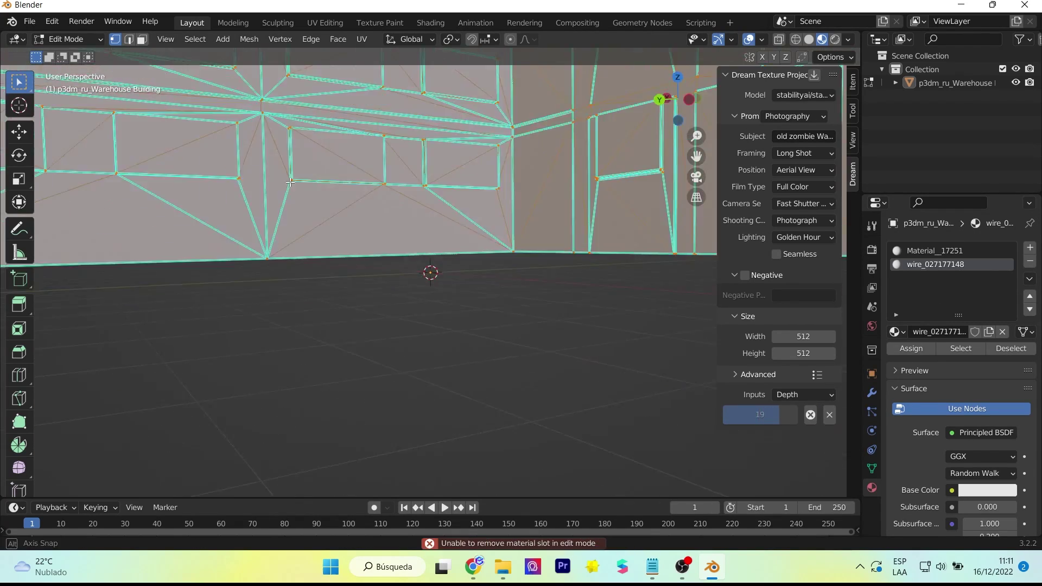
pyautogui.scroll(-5, 294, 198)
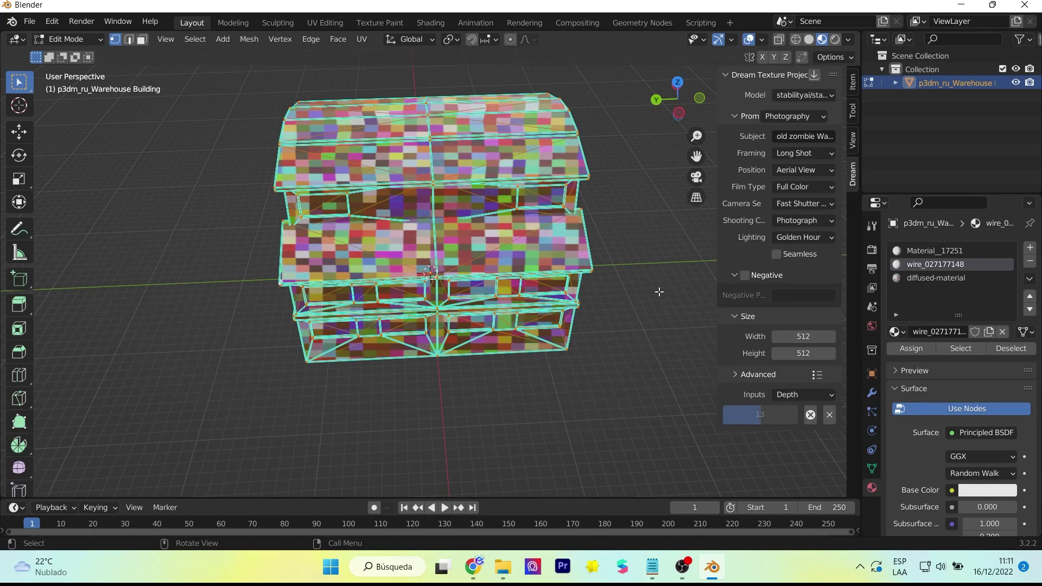
pyautogui.moveTo(659, 293)
pyautogui.mouseDown(button='middle')
pyautogui.moveTo(347, 245)
pyautogui.moveTo(348, 256)
pyautogui.mouseUp(button='middle')
pyautogui.scroll(2, 348, 257)
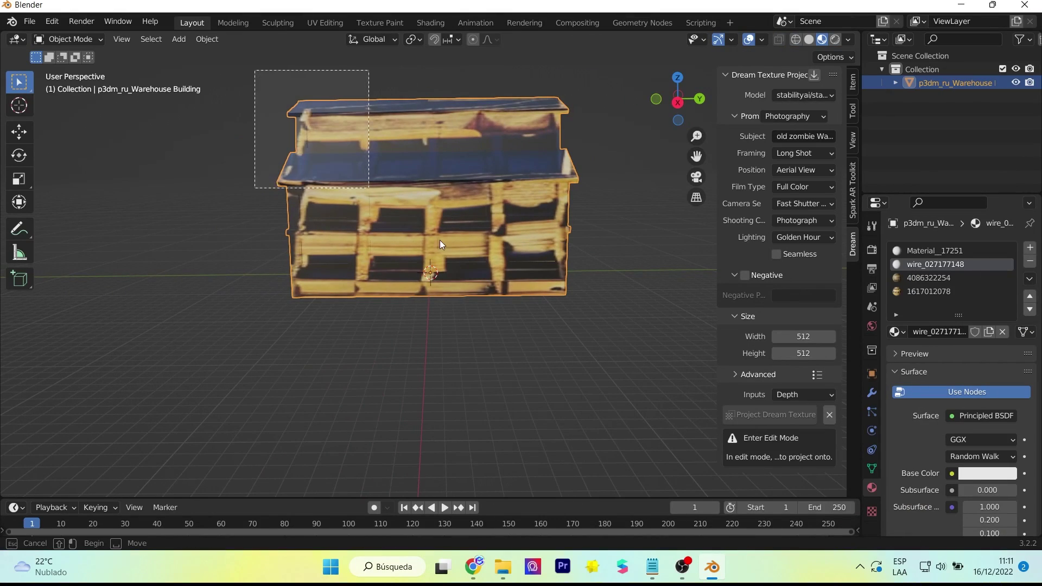
pyautogui.press('Tab')
pyautogui.moveTo(253, 77); pyautogui.dragTo(657, 353)
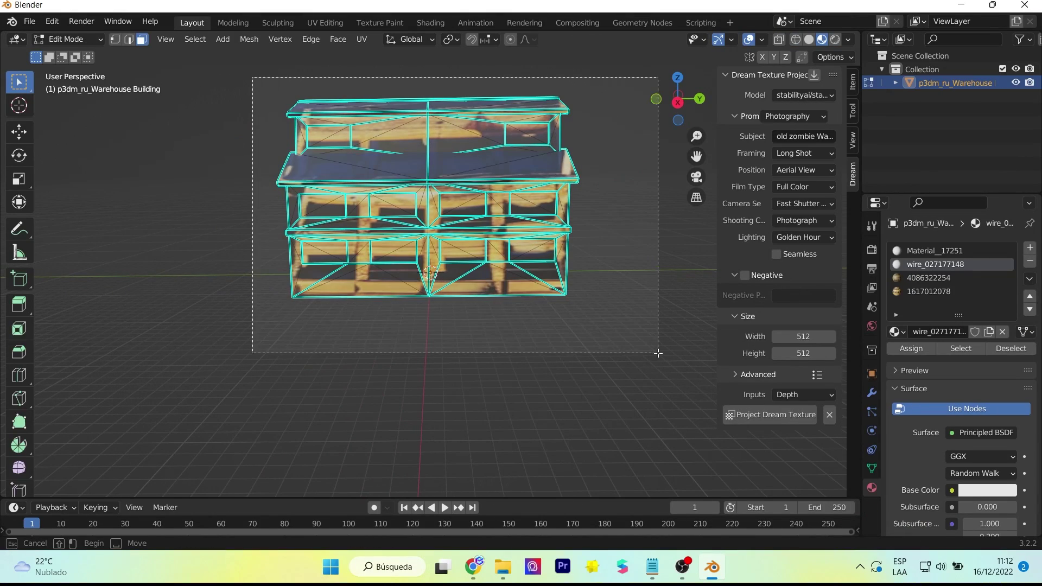
pyautogui.click(776, 415)
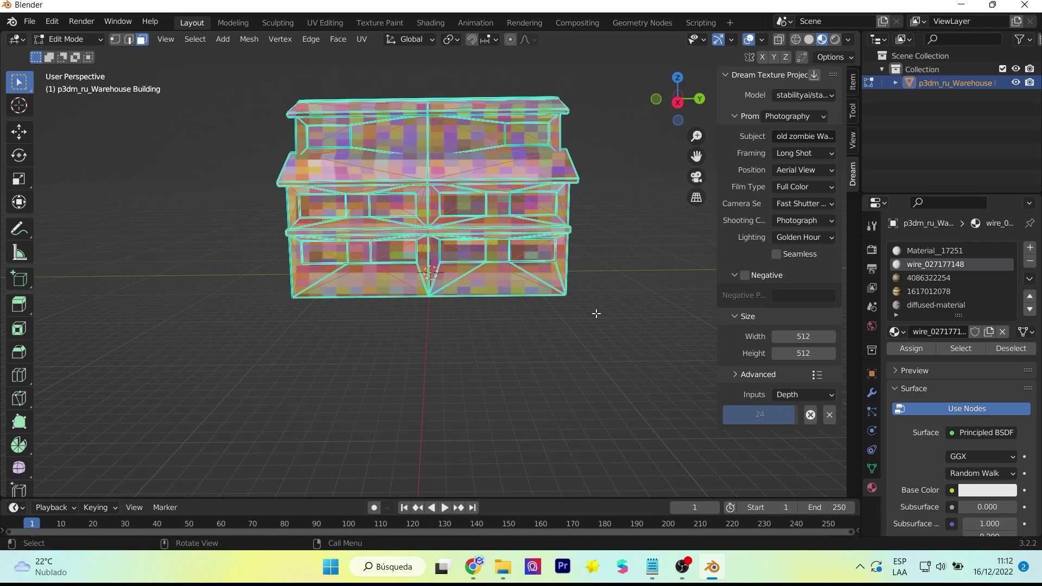
# Reselect every warehouse face, project another Dream Texture, and orbit to check it
pyautogui.press('Tab')
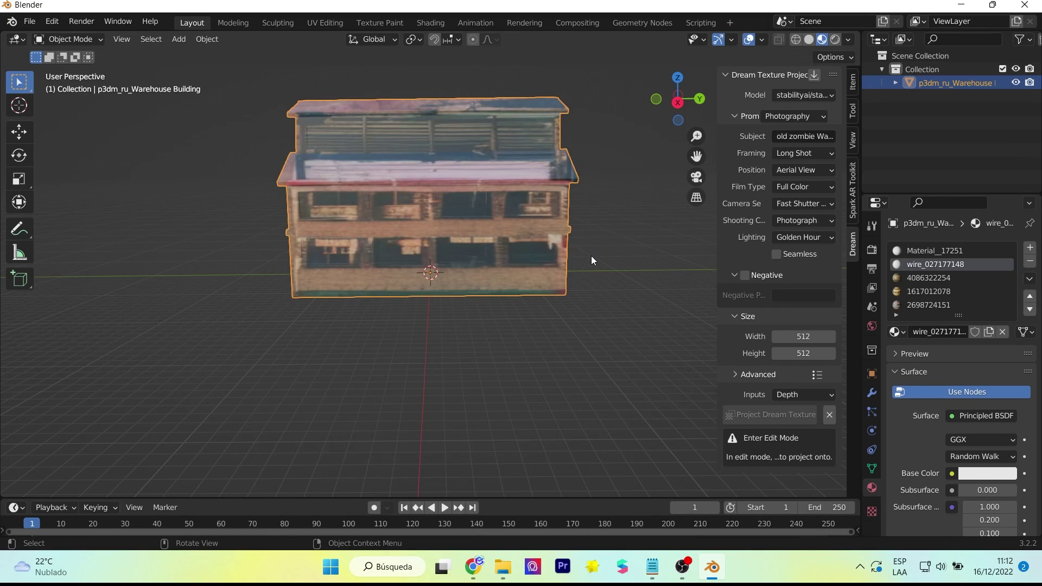
pyautogui.press('Tab')
pyautogui.moveTo(591, 256); pyautogui.dragTo(477, 176, button='middle')
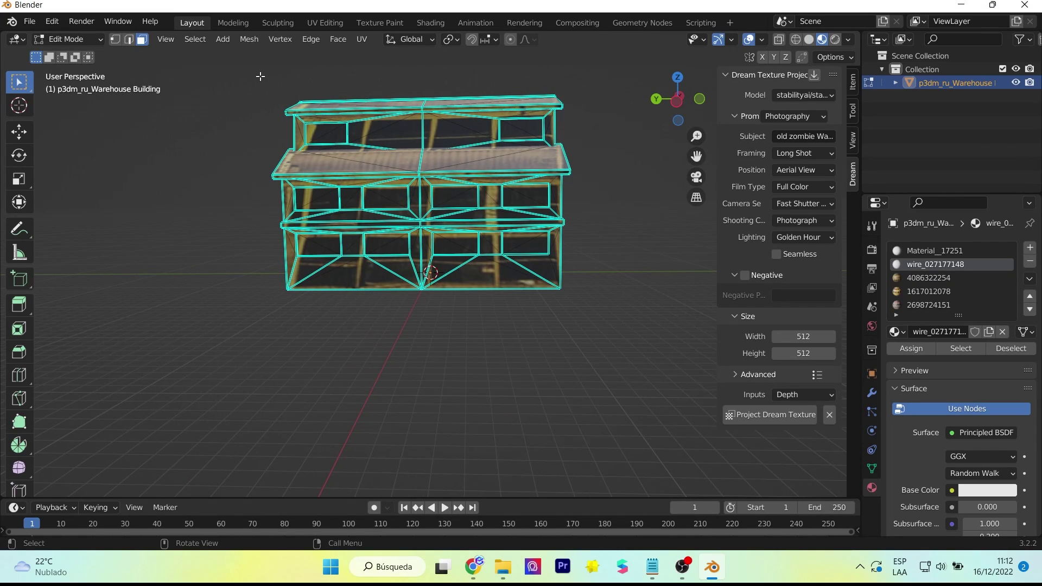
pyautogui.moveTo(260, 77); pyautogui.dragTo(595, 368)
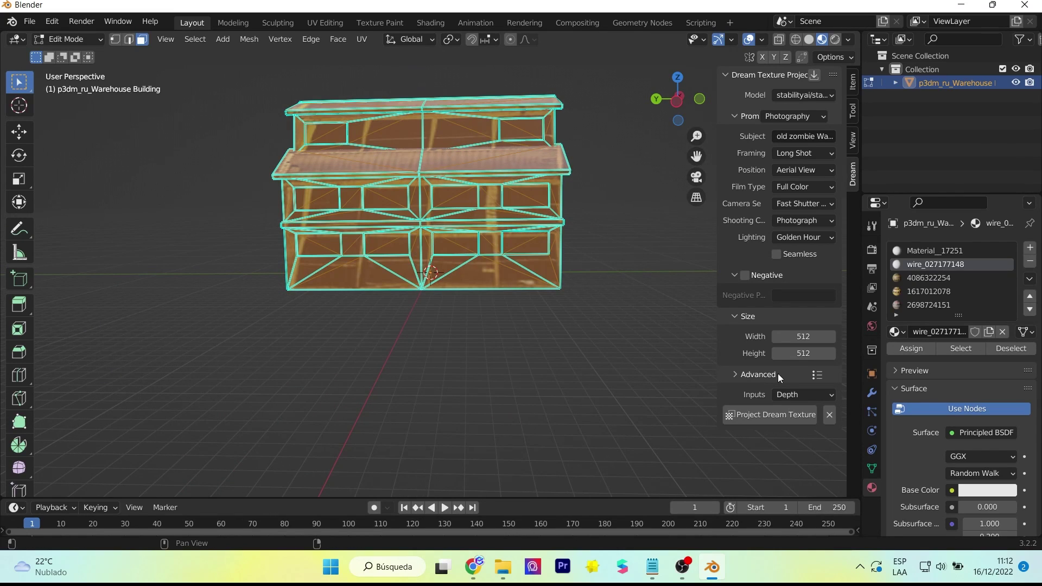
pyautogui.click(773, 415)
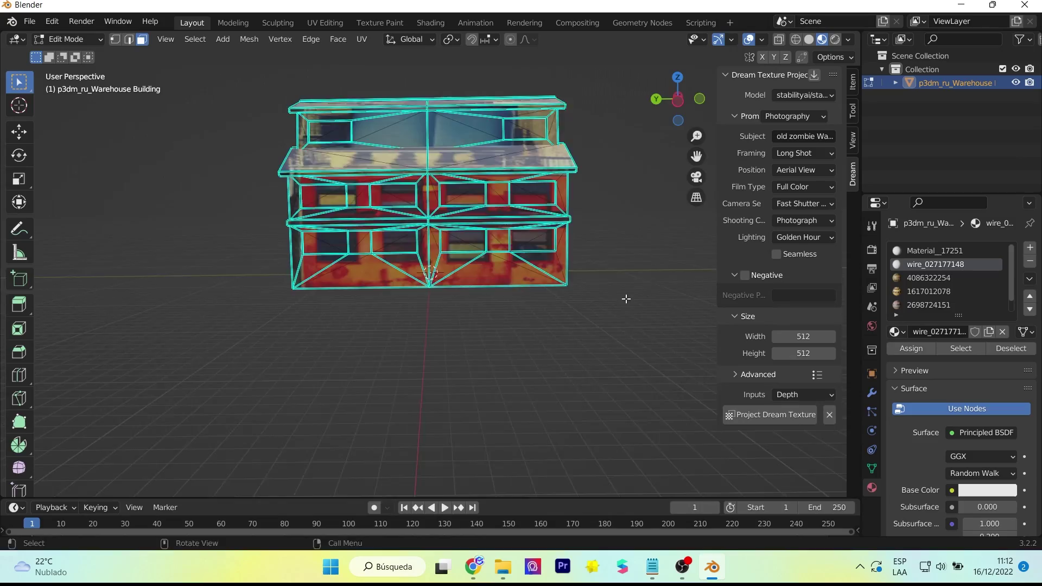
pyautogui.moveTo(539, 309); pyautogui.dragTo(348, 181, button='middle')
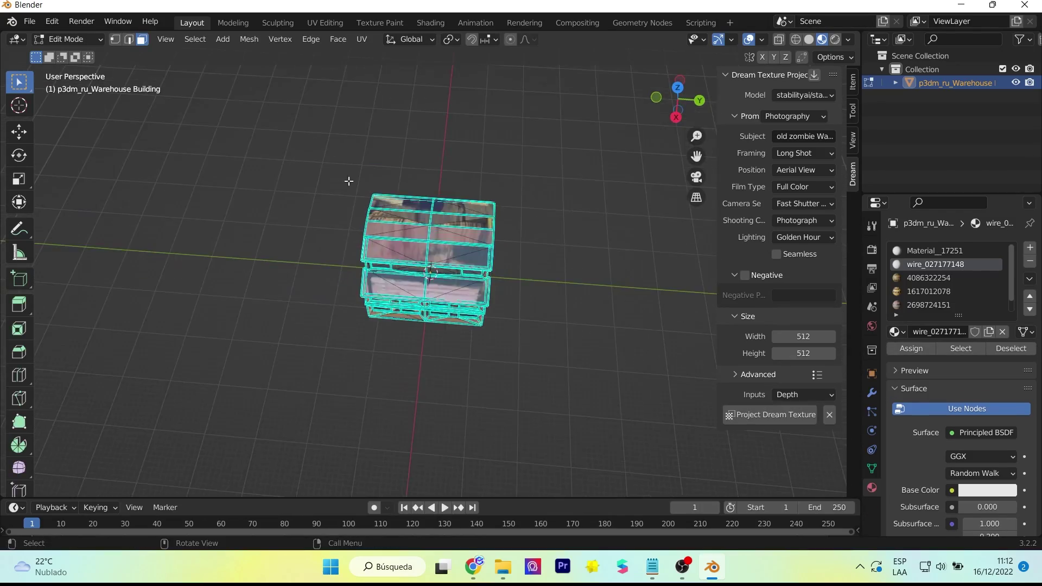
pyautogui.moveTo(445, 260)
pyautogui.mouseDown(button='middle')
pyautogui.moveTo(531, 327)
pyautogui.moveTo(512, 337)
pyautogui.mouseUp(button='middle')
# Zoom and orbit to a top-down close-up of the warehouse during the red projection
pyautogui.scroll(3, 651, 340)
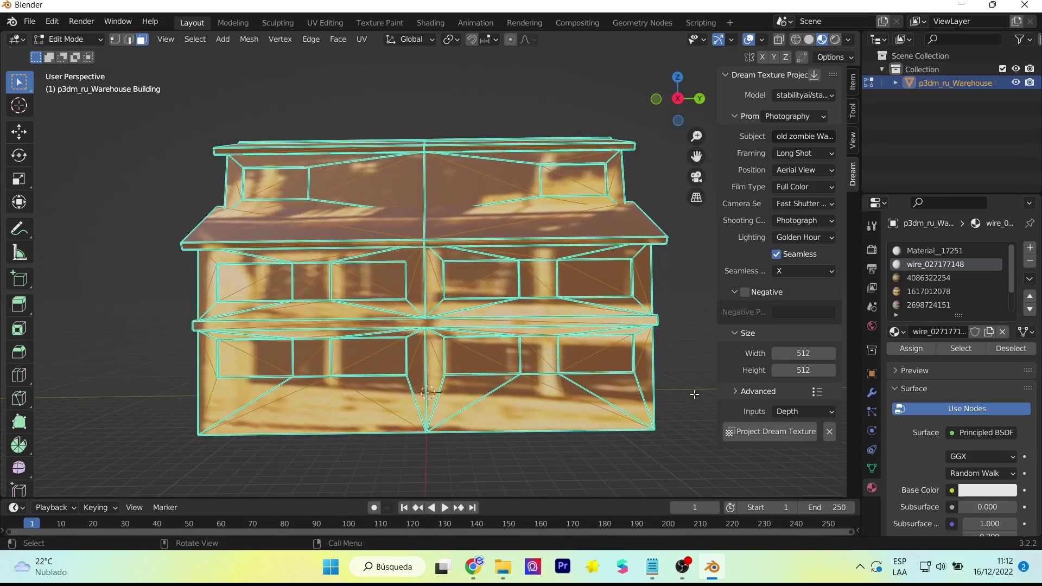
pyautogui.scroll(3, 652, 339)
pyautogui.moveTo(651, 339)
pyautogui.mouseDown(button='middle')
pyautogui.moveTo(707, 412)
pyautogui.moveTo(315, 477)
pyautogui.moveTo(586, 421)
pyautogui.moveTo(172, 158)
pyautogui.moveTo(316, 268)
pyautogui.moveTo(754, 437)
pyautogui.mouseUp(button='middle')
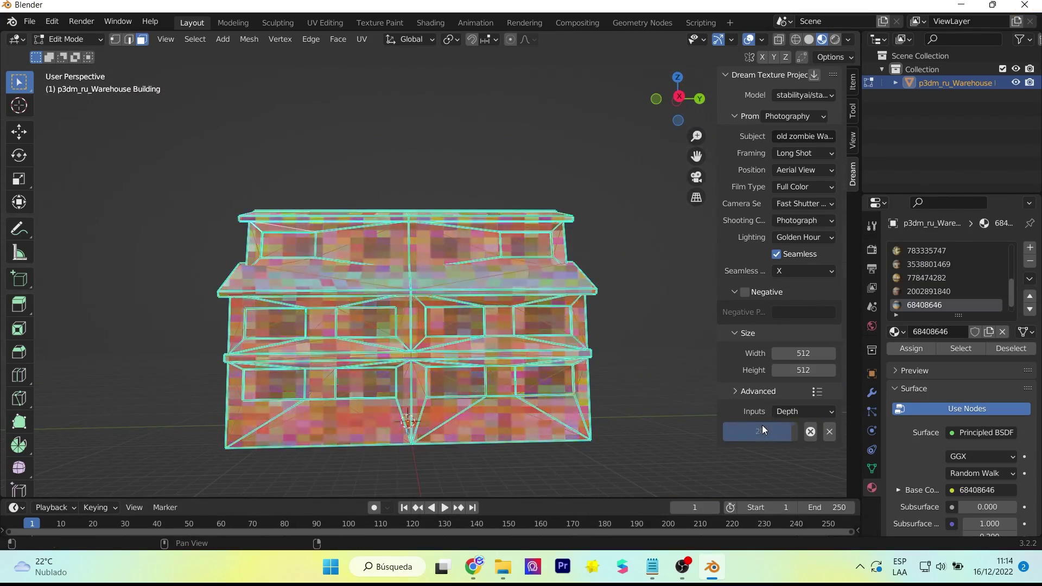
pyautogui.moveTo(635, 426); pyautogui.dragTo(449, 182, button='middle')
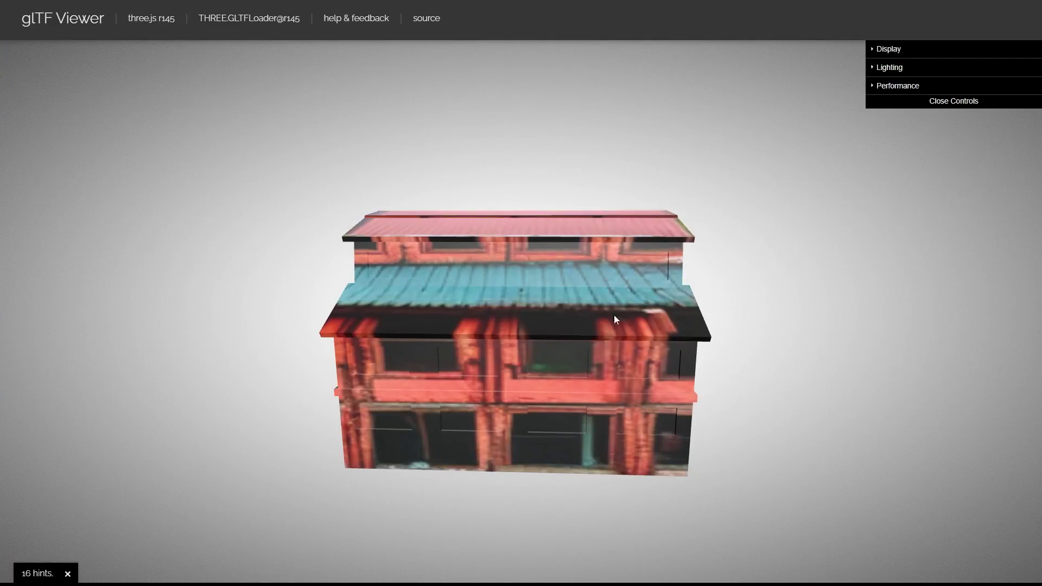
# Orbit the warehouse between its red brick front and wooden back, zooming in over the roof
pyautogui.moveTo(813, 354); pyautogui.dragTo(690, 347)
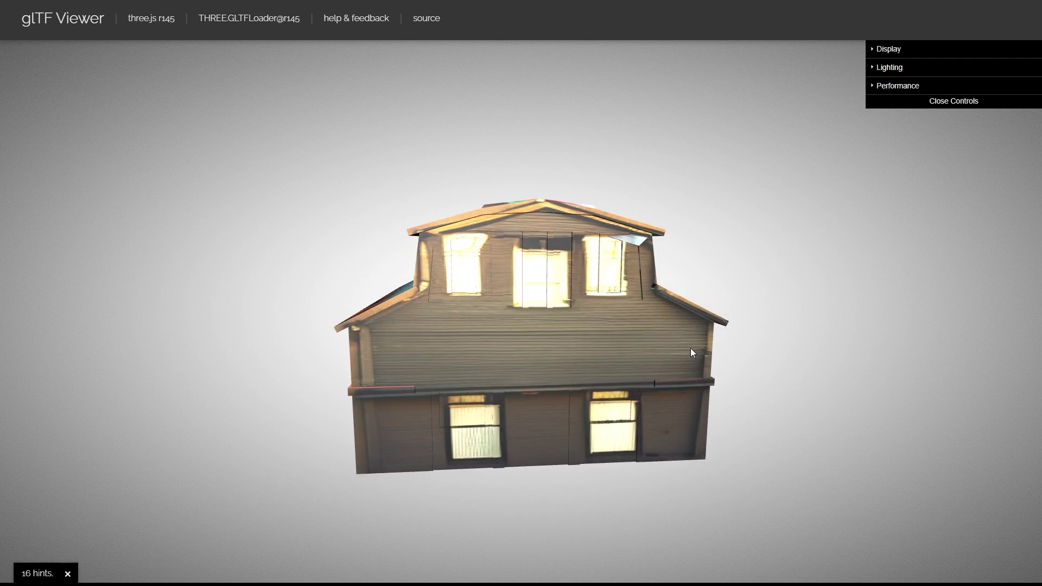
pyautogui.moveTo(757, 376); pyautogui.dragTo(670, 402)
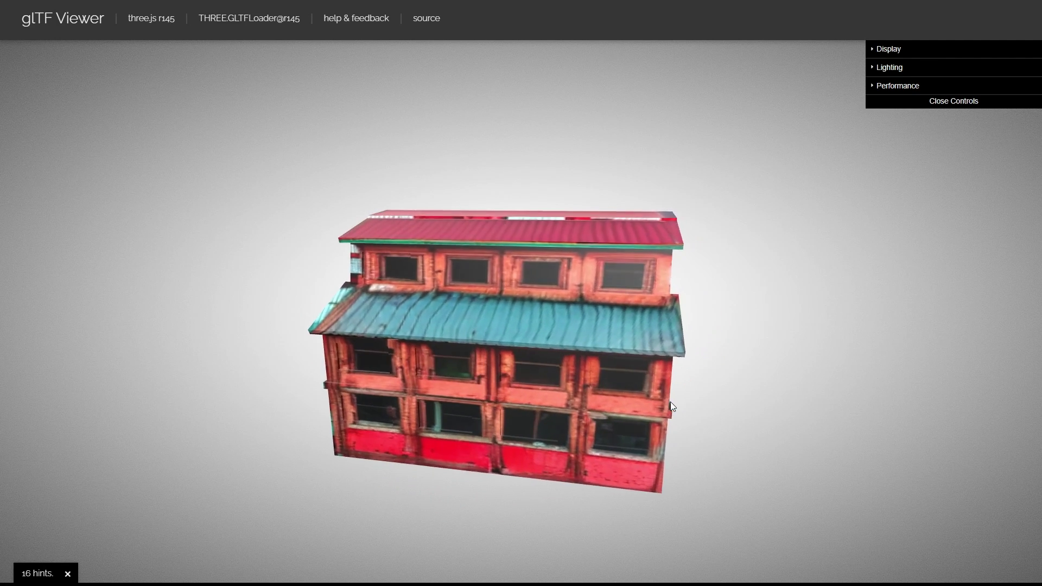
pyautogui.scroll(2, 780, 398)
pyautogui.scroll(3, 780, 398)
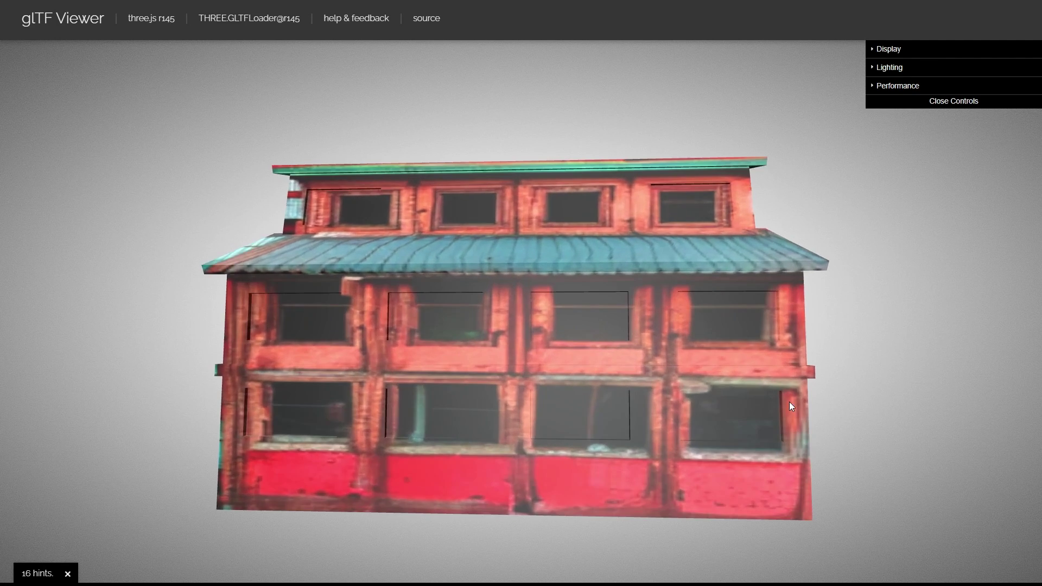
pyautogui.moveTo(789, 406)
pyautogui.mouseDown()
pyautogui.moveTo(727, 408)
pyautogui.moveTo(738, 470)
pyautogui.moveTo(775, 418)
pyautogui.moveTo(689, 391)
pyautogui.moveTo(646, 314)
pyautogui.moveTo(687, 349)
pyautogui.moveTo(784, 375)
pyautogui.moveTo(707, 374)
pyautogui.moveTo(842, 402)
pyautogui.moveTo(744, 400)
pyautogui.moveTo(739, 383)
pyautogui.mouseUp()
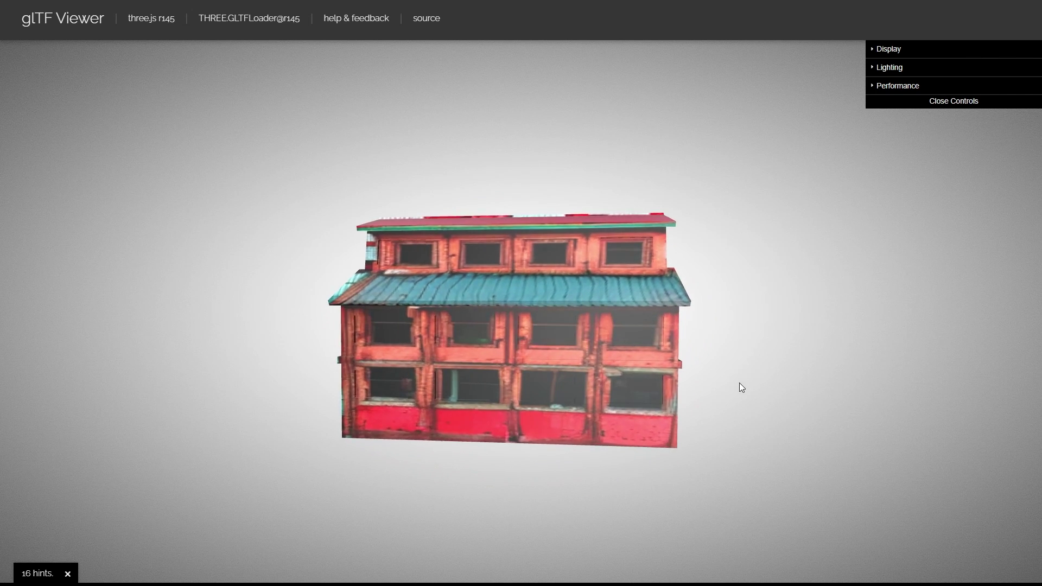
pyautogui.scroll(3, 786, 404)
pyautogui.scroll(1, 843, 420)
pyautogui.scroll(2, 851, 419)
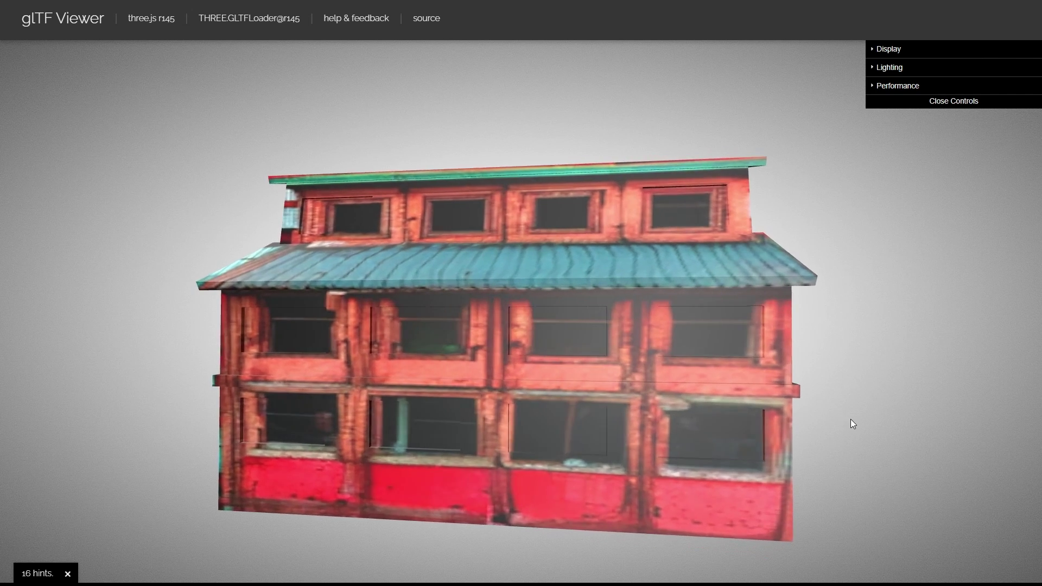
# Zoom out and orbit to the right side and roof, ending on the red facade
pyautogui.moveTo(852, 419); pyautogui.dragTo(875, 425)
pyautogui.scroll(-3, 870, 424)
pyautogui.scroll(-2, 861, 421)
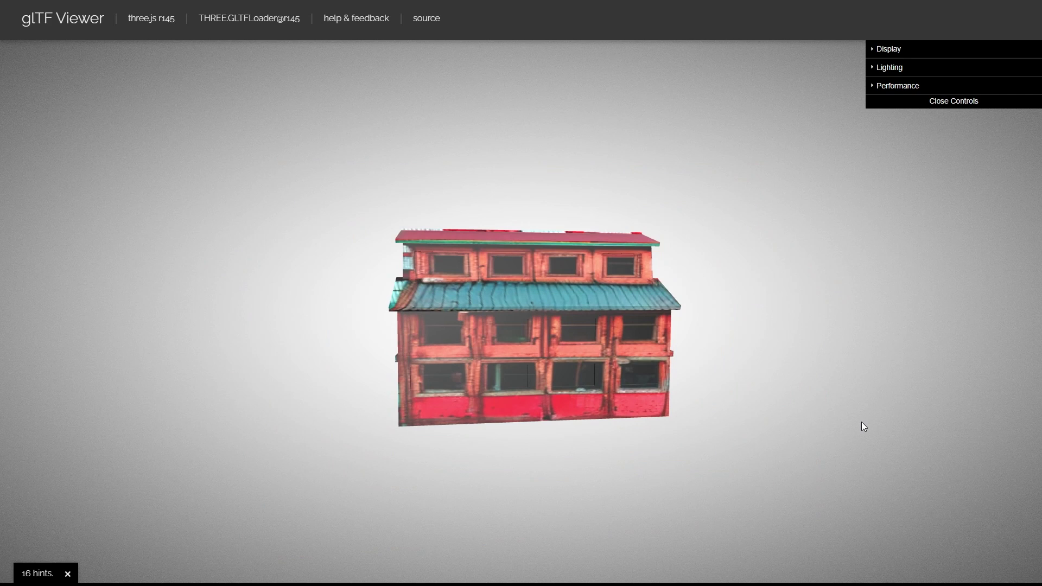
pyautogui.scroll(-2, 857, 424)
pyautogui.moveTo(852, 421); pyautogui.dragTo(815, 415)
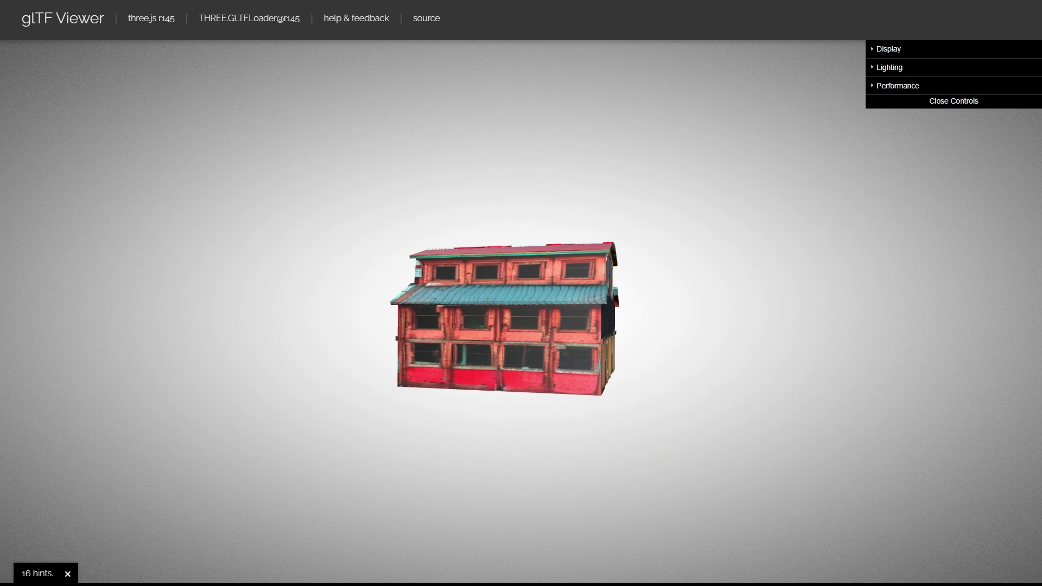
pyautogui.moveTo(361, 334)
pyautogui.mouseDown()
pyautogui.moveTo(470, 321)
pyautogui.moveTo(628, 367)
pyautogui.moveTo(739, 454)
pyautogui.moveTo(649, 450)
pyautogui.moveTo(625, 423)
pyautogui.mouseUp()
pyautogui.moveTo(885, 470); pyautogui.dragTo(744, 469)
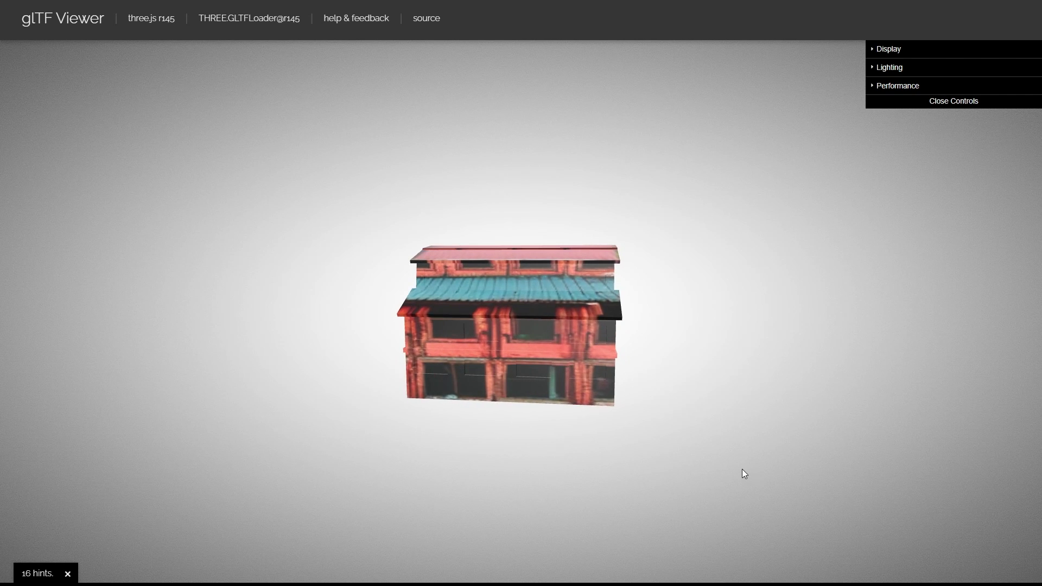